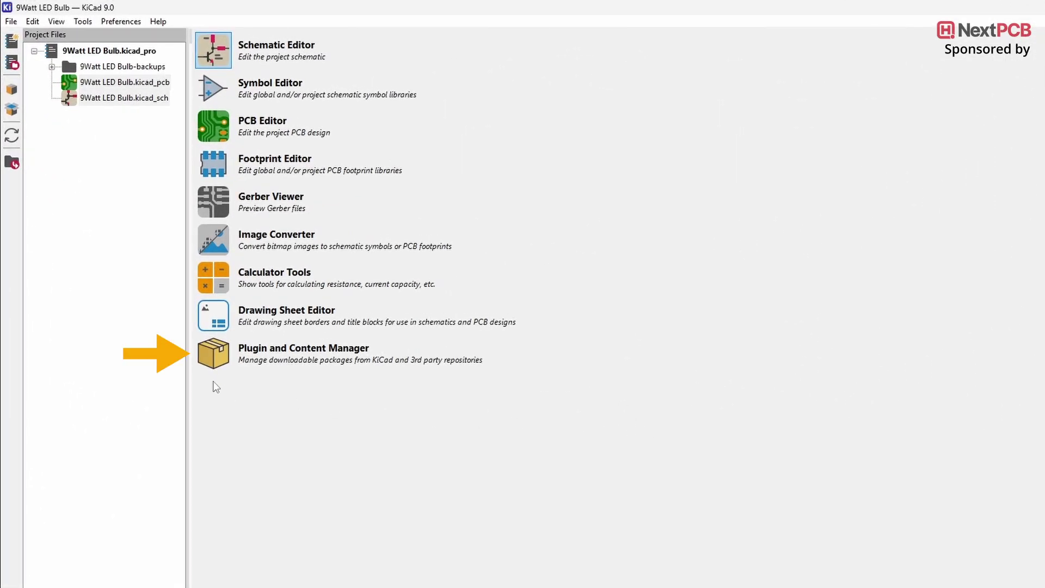
- Open the Plugin and Content Manager from the 9Watt LED Bulb project manager
click(211, 358)
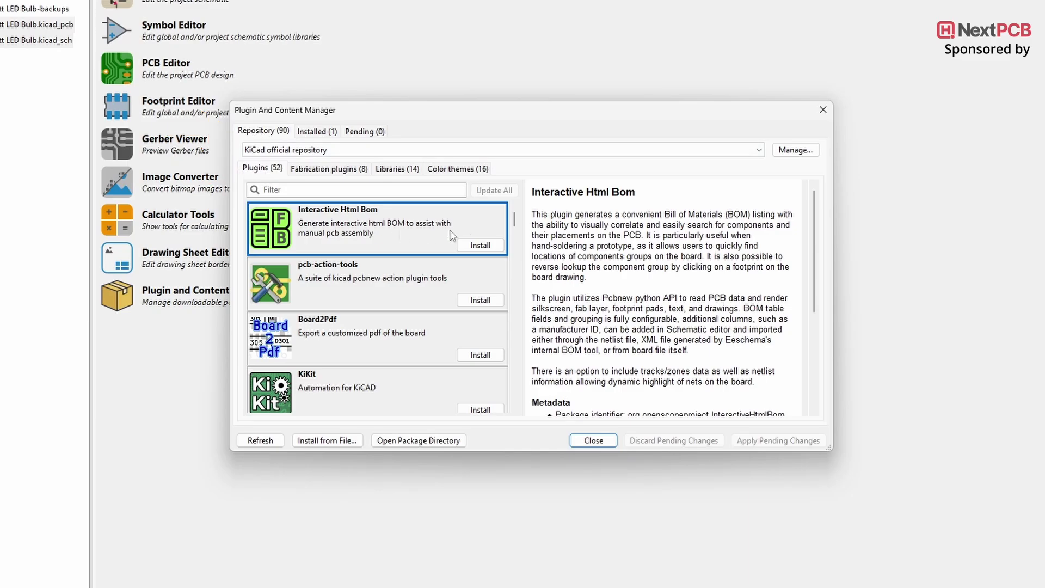
- Queue the KiKit plugin and KiKit Library package, then apply the pending installs
scroll(516, 224, down, 3)
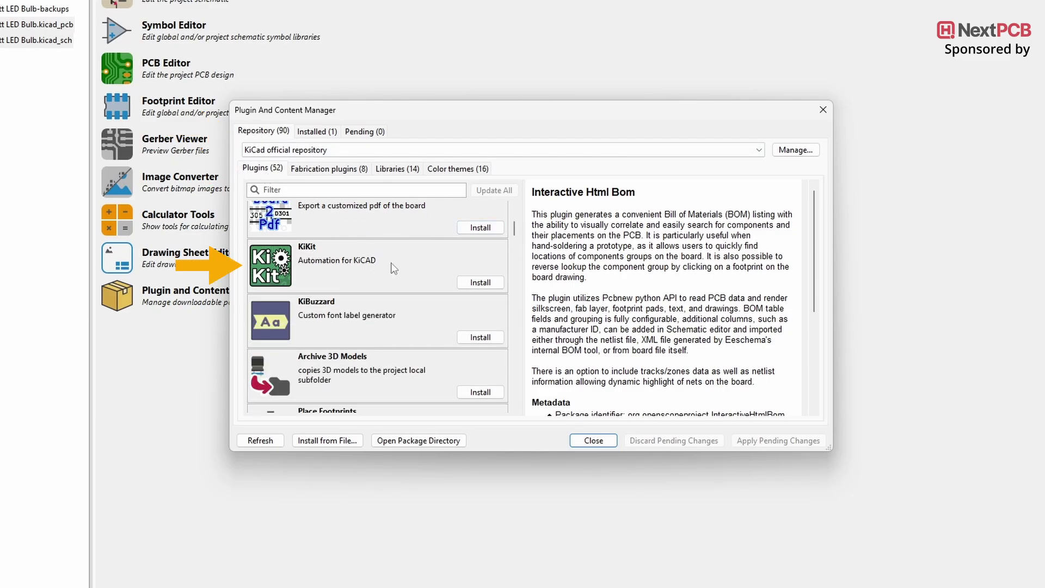
click(487, 283)
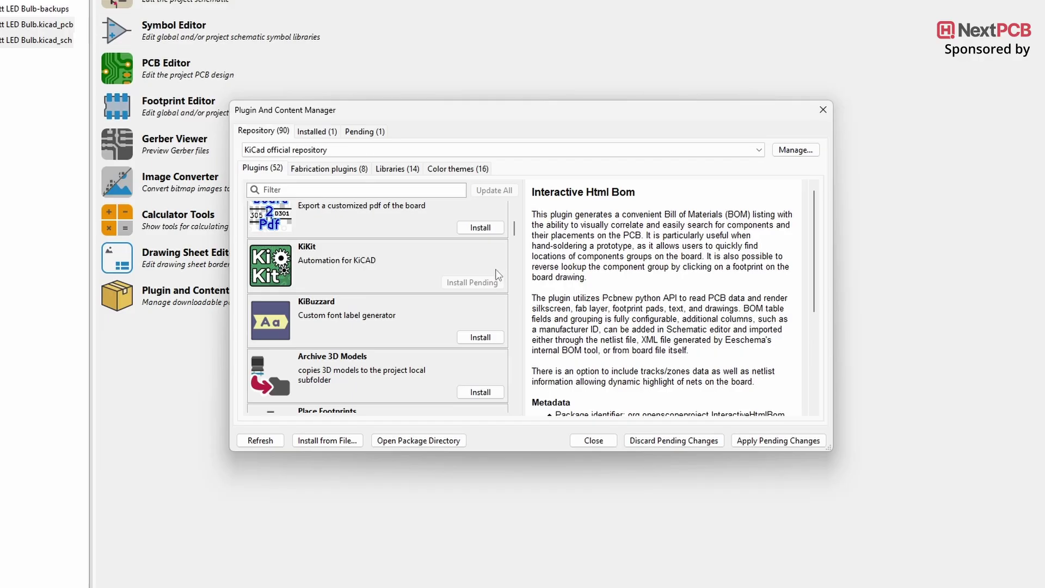
click(397, 170)
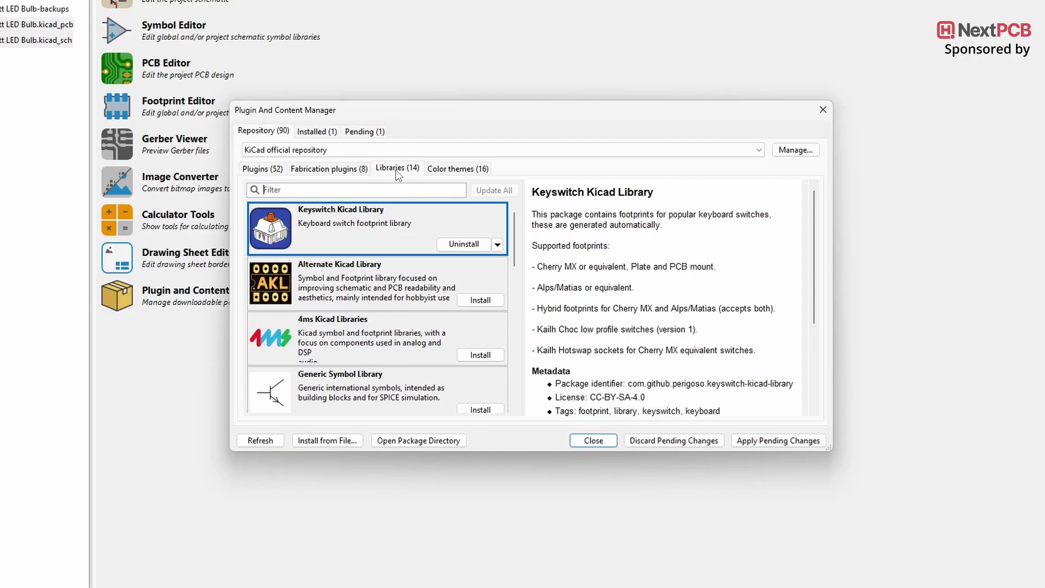
scroll(435, 305, down, 5)
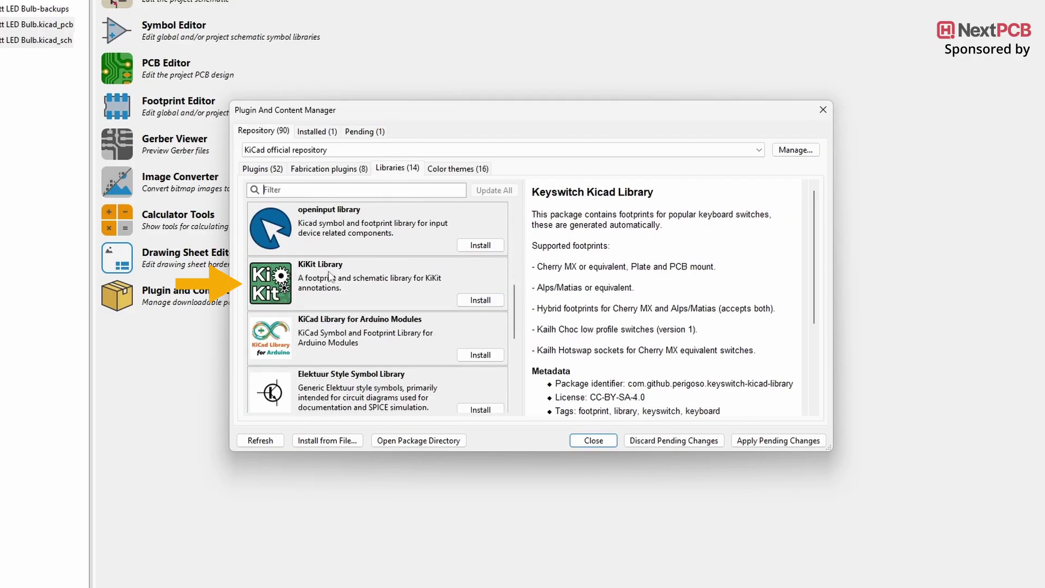
click(479, 301)
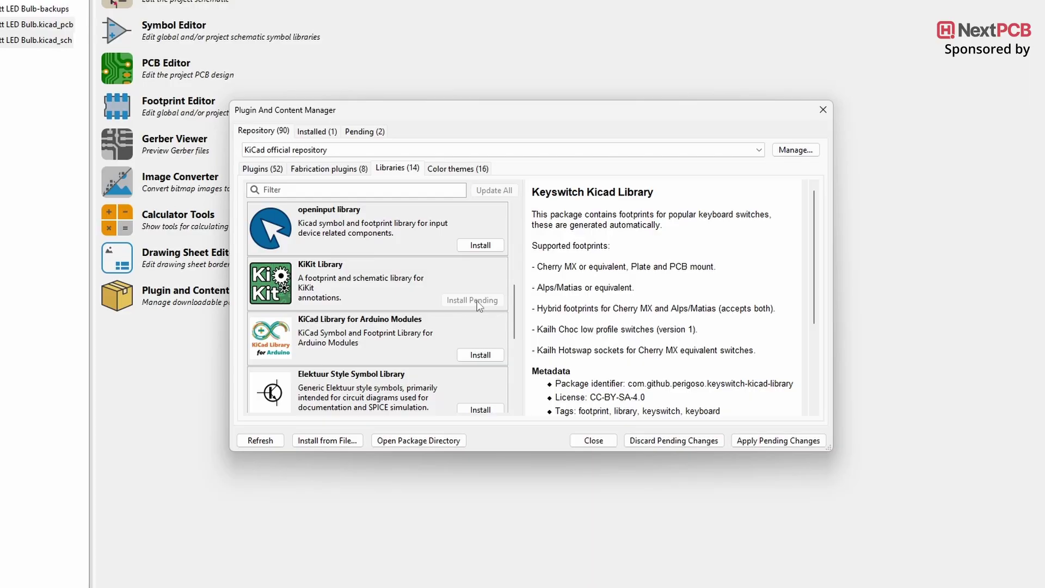
click(774, 442)
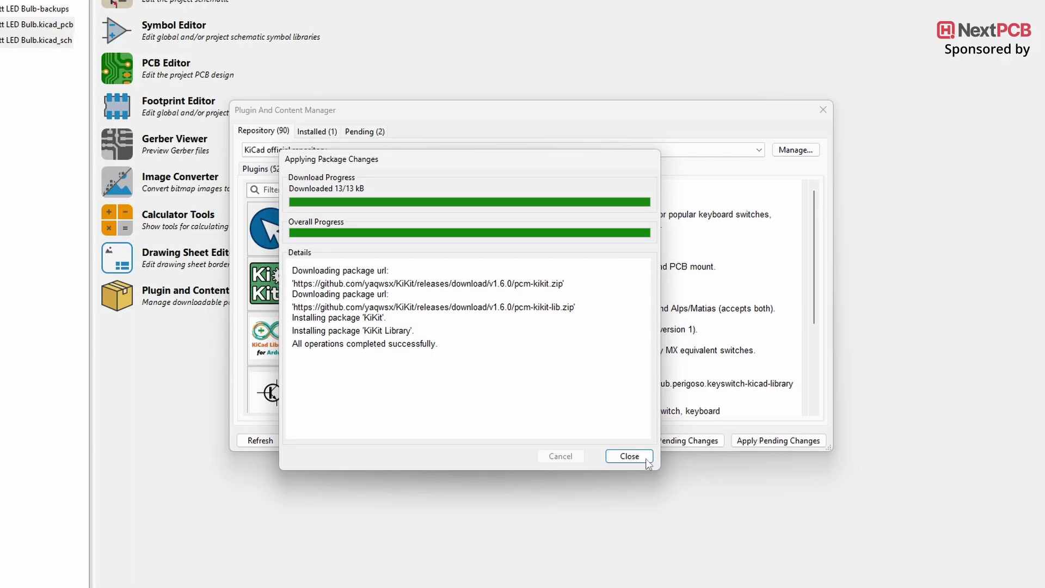
click(628, 455)
- Dismiss the missing-backend warning, then save the project and close KiCad
click(589, 440)
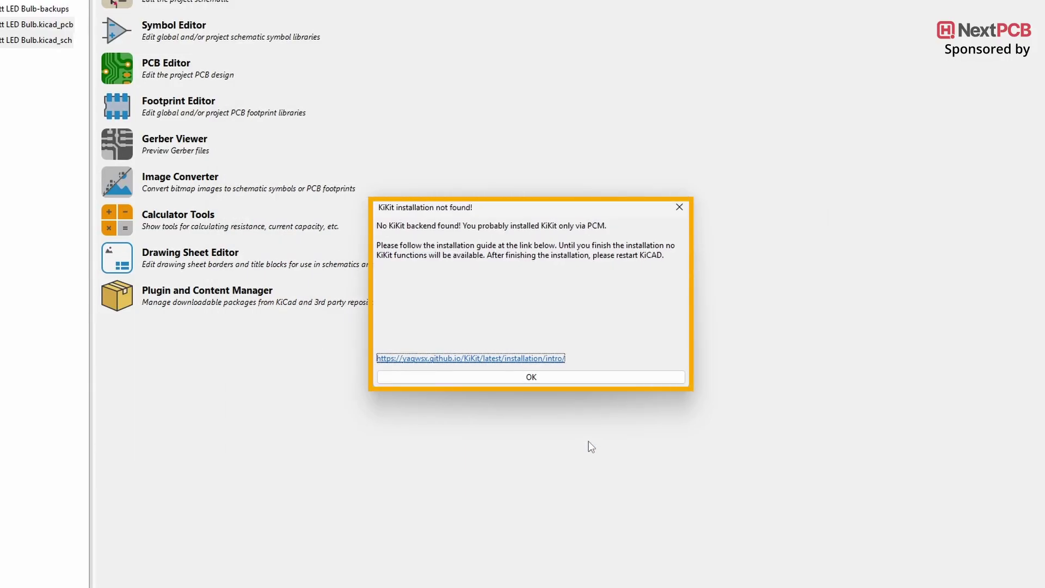
click(530, 373)
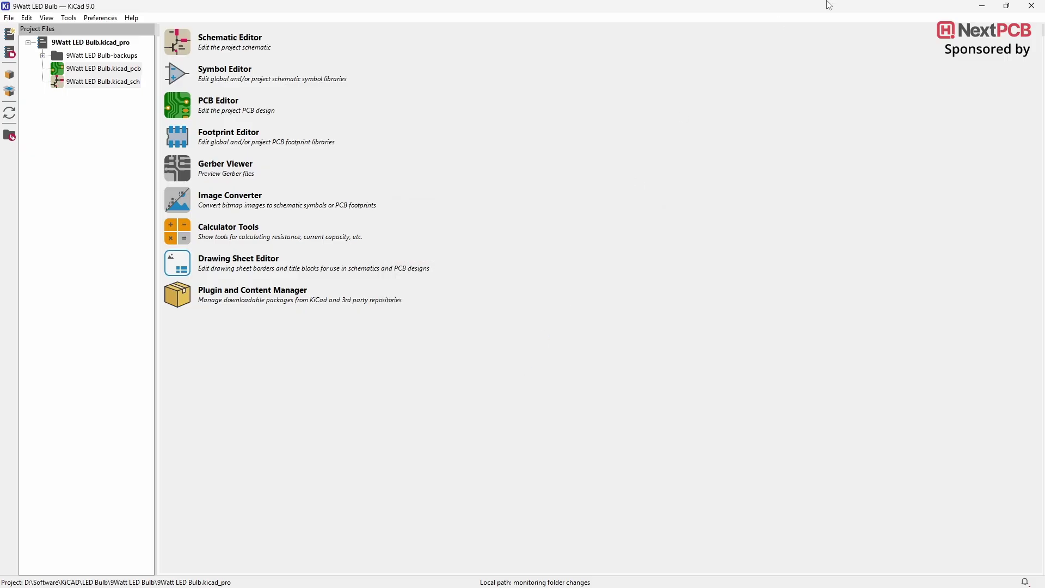
click(1031, 6)
click(87, 80)
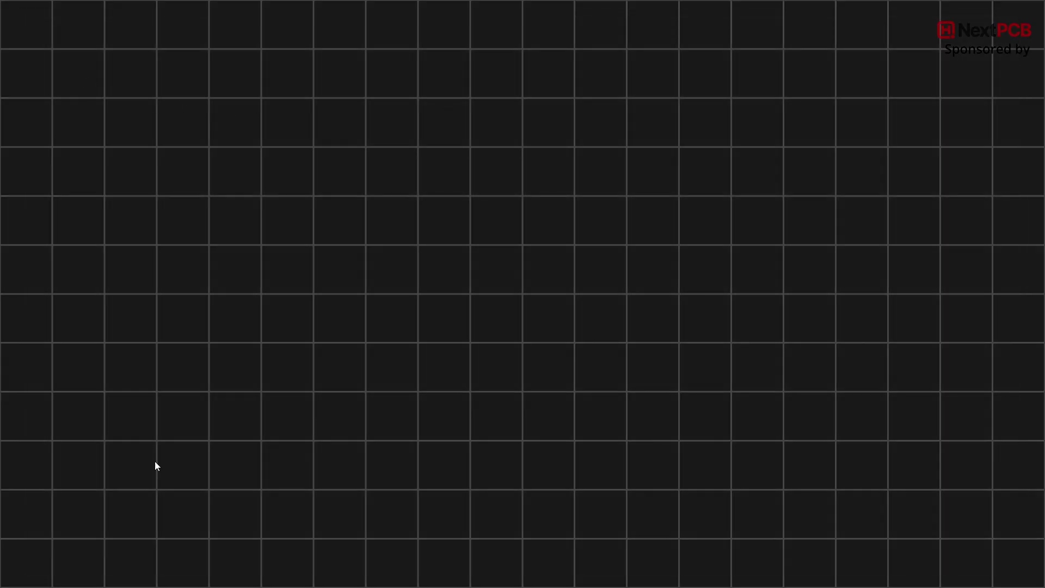
- Run pip install kikit in the KiCad 9.0 Command Prompt
click(106, 578)
text(Kicad)
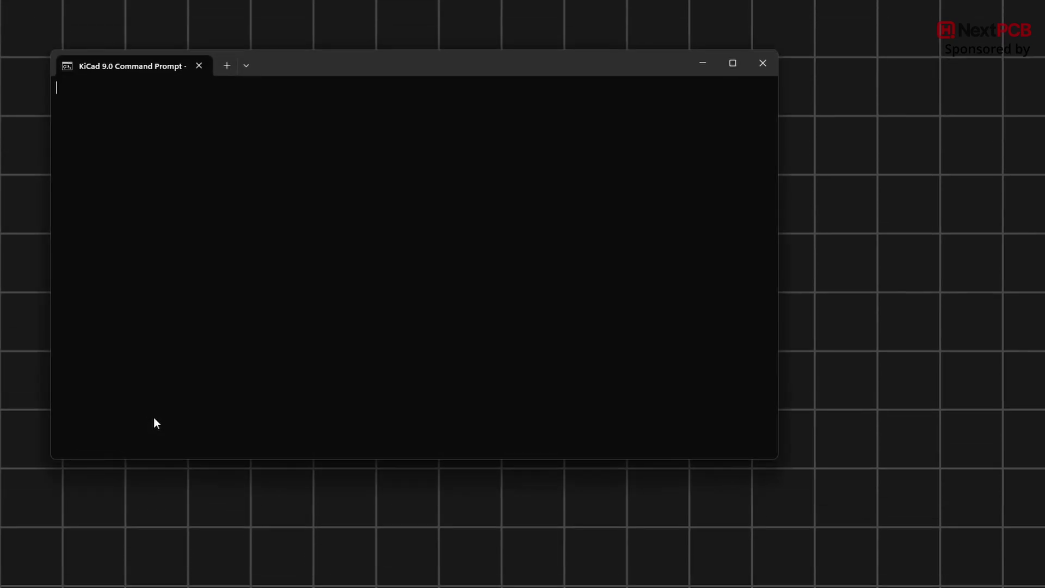
text(ip install ki)
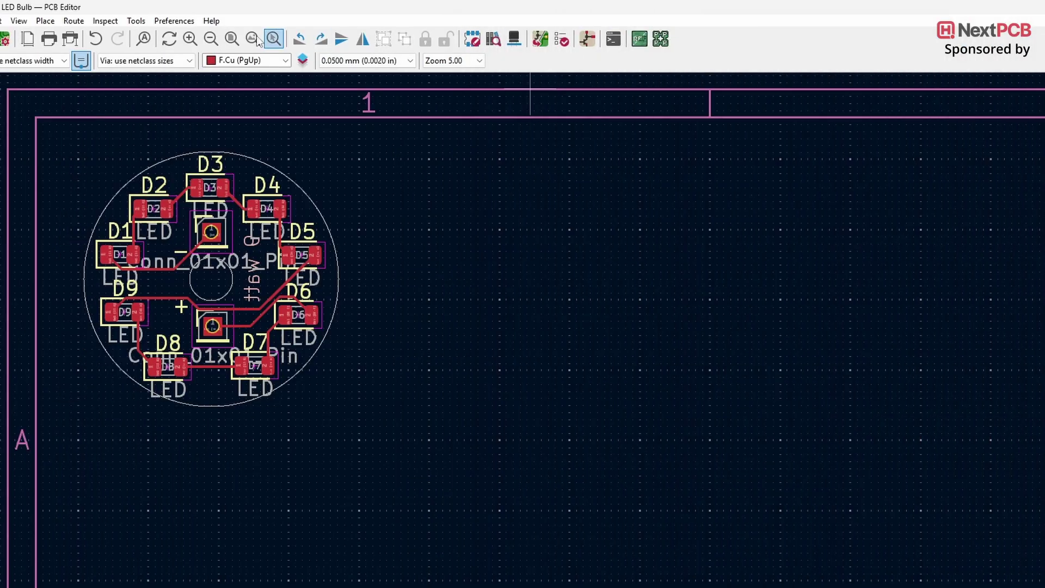
- Check the KiKit entries under Tools > External Plugins, then close the PCB Editor
click(136, 21)
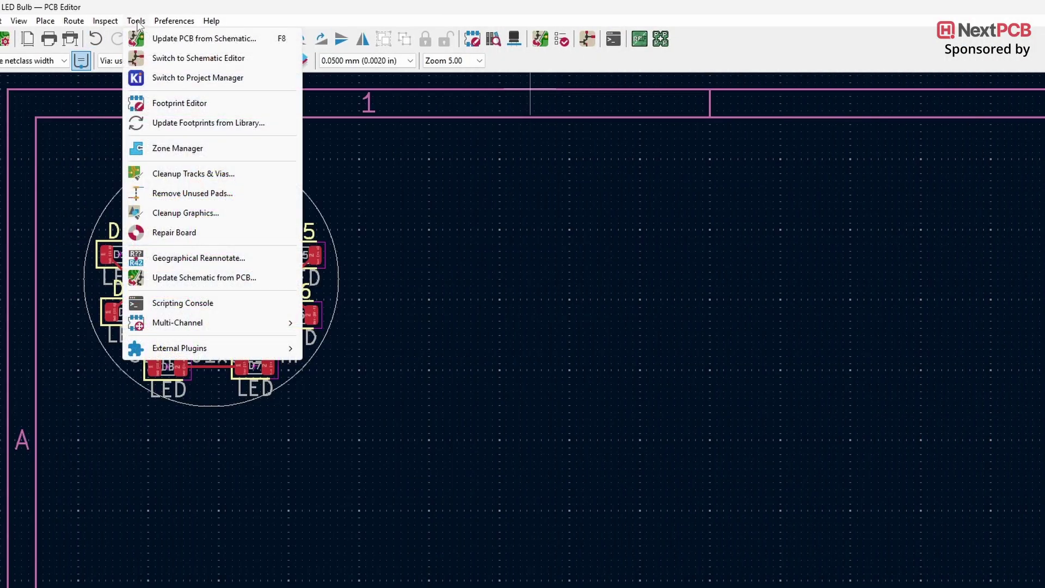
mouse_move(199, 351)
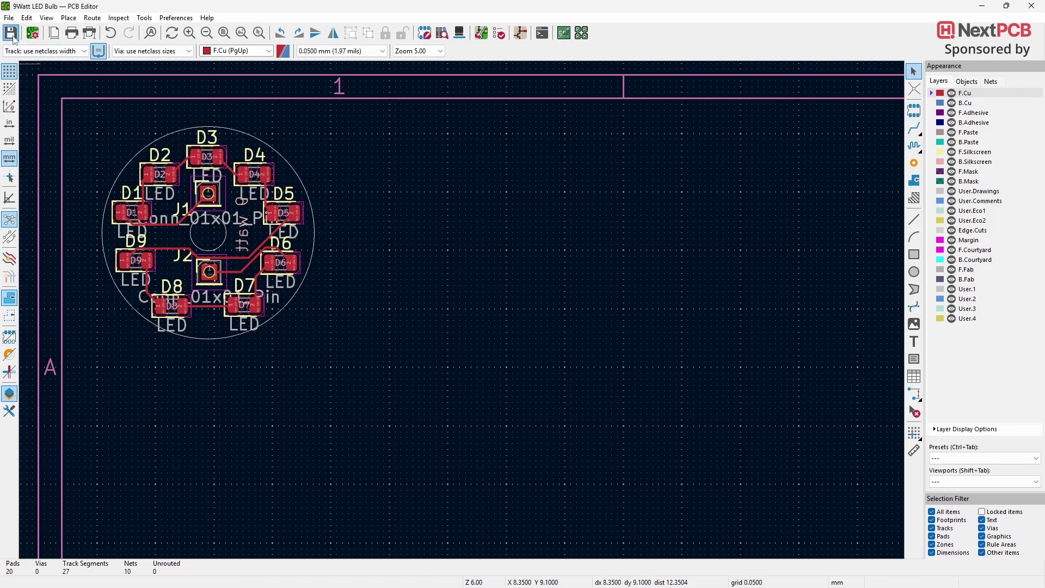
click(1028, 6)
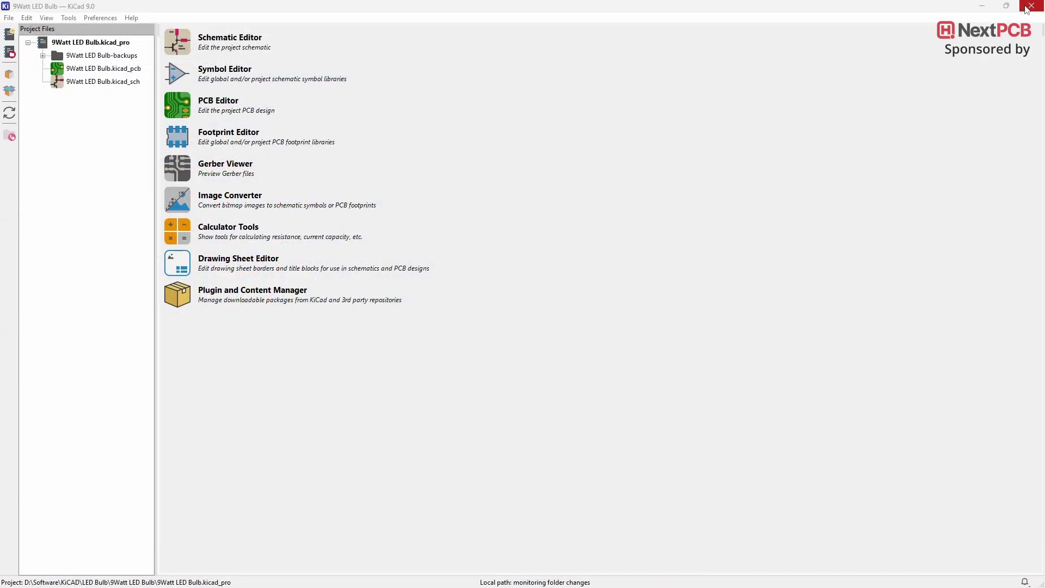
- Close KiCad and launch PCB Editor 9.0 (standalone) from the Start menu's KiCad 9.0 folder
click(1026, 7)
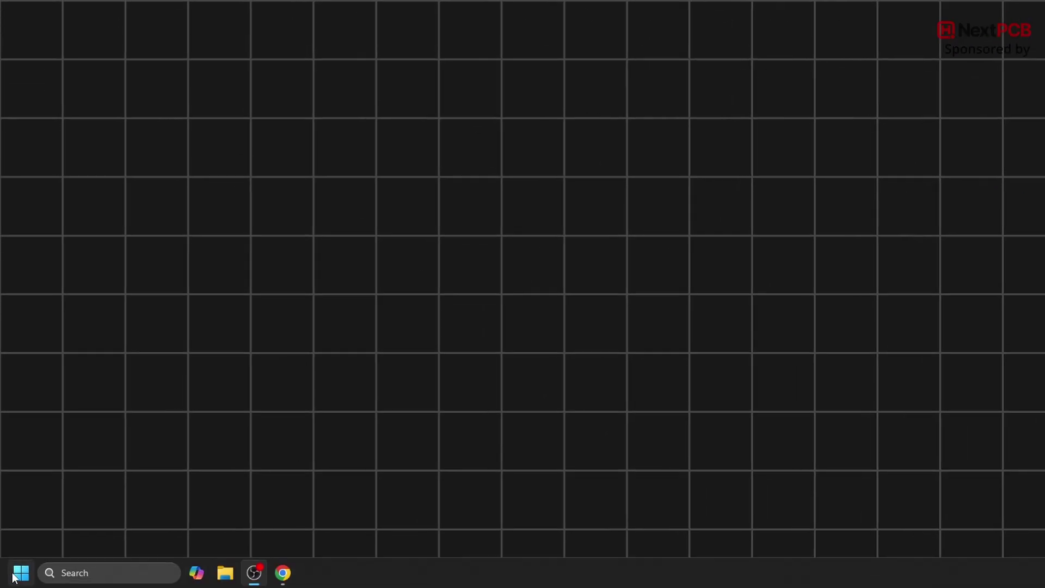
click(21, 573)
click(368, 151)
scroll(147, 348, down, 6)
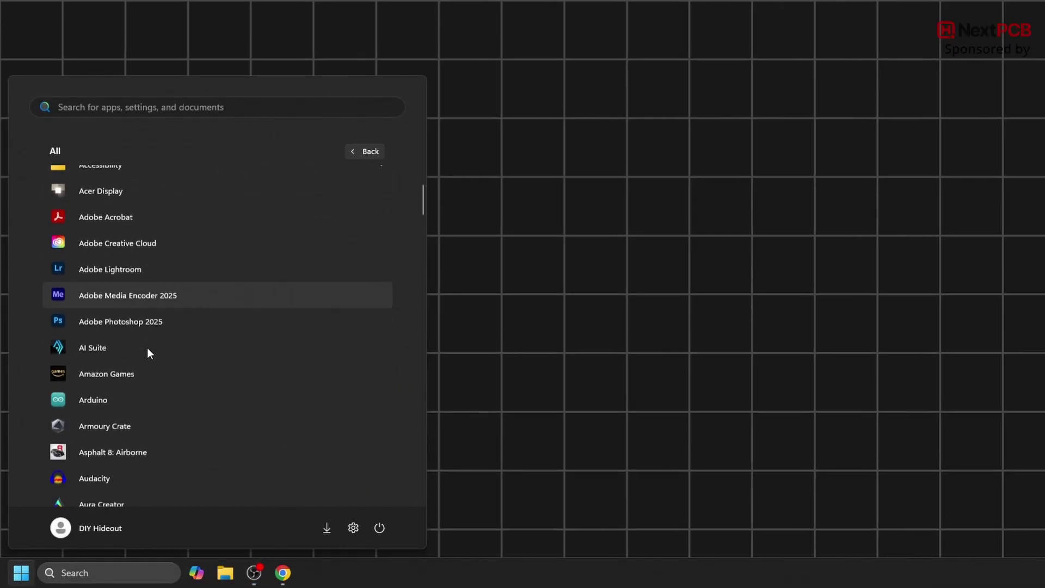
scroll(147, 347, down, 8)
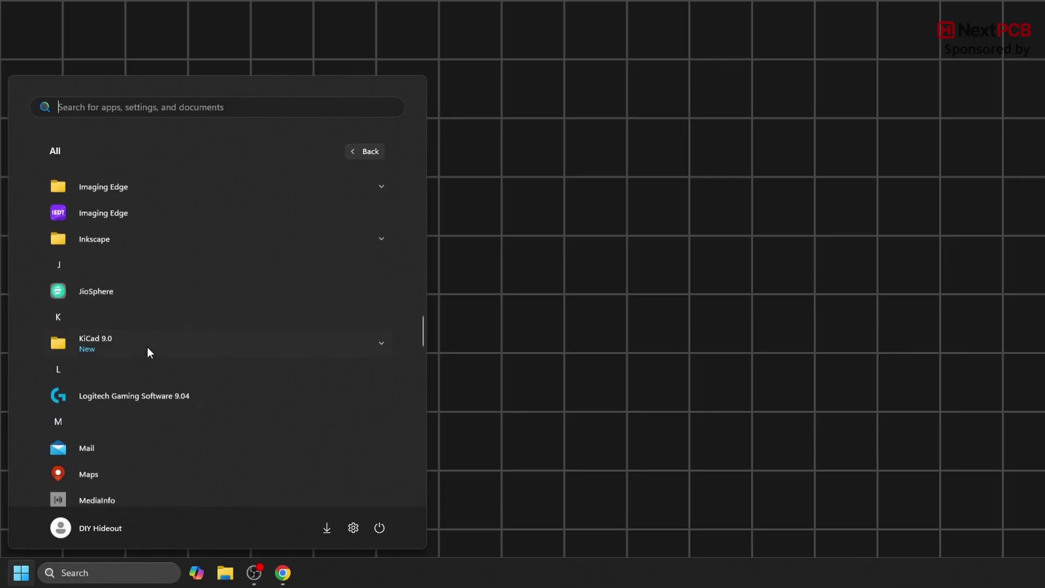
click(378, 339)
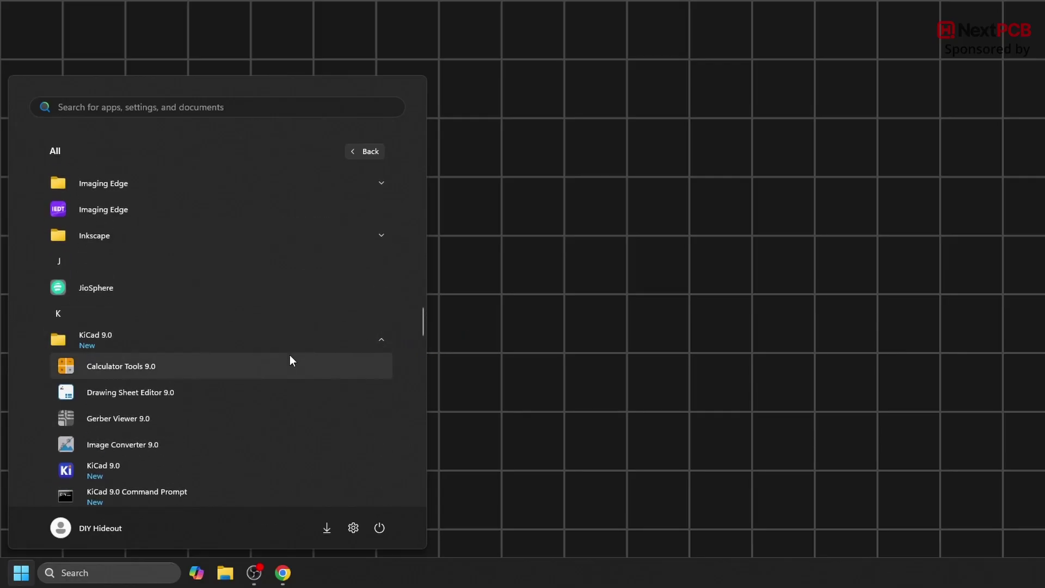
scroll(290, 355, down, 2)
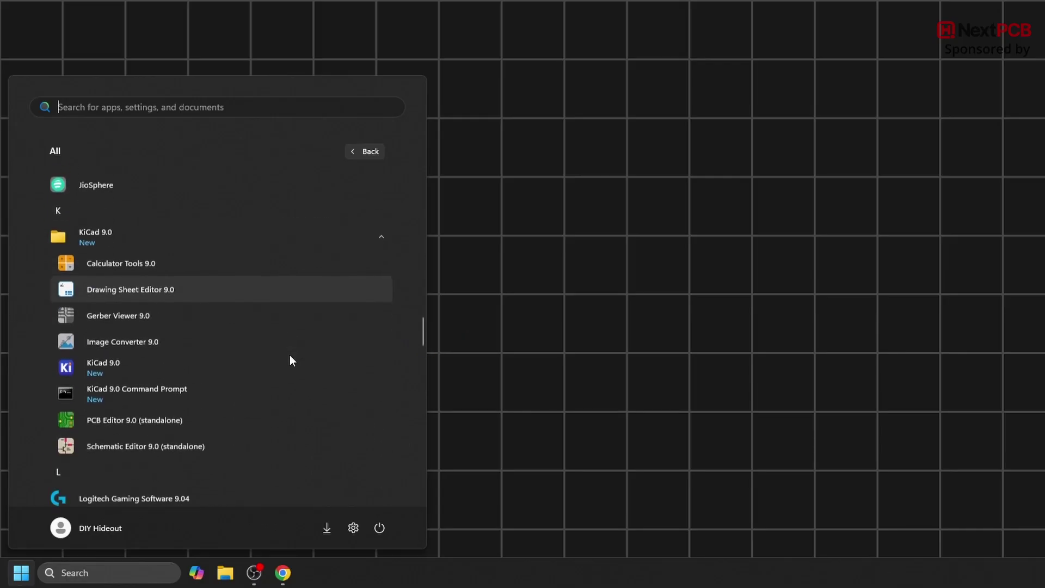
click(140, 423)
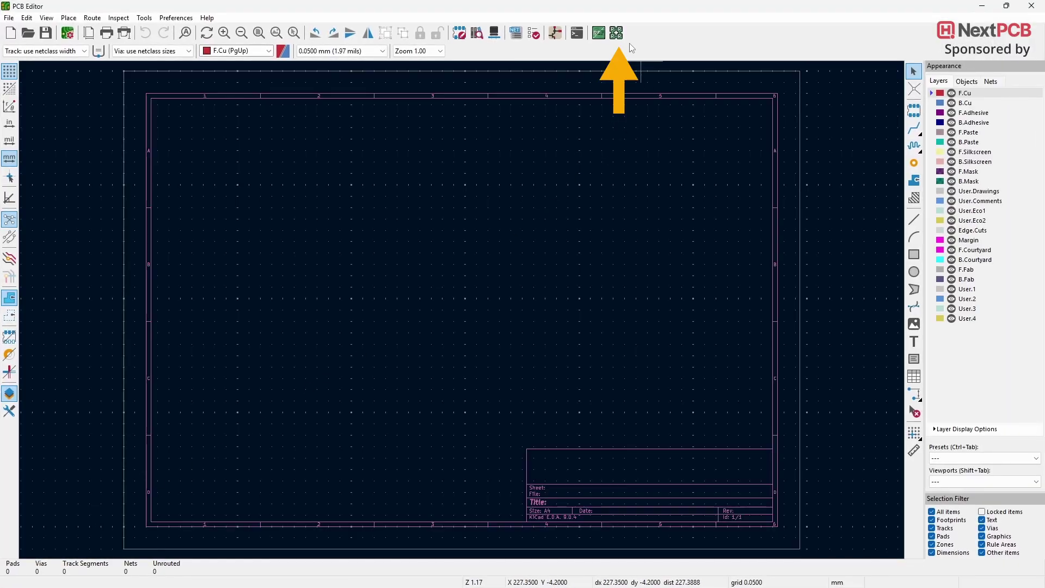
- Open KiKit Panelize and select the 9Watt LED Bulb board as the input
click(616, 33)
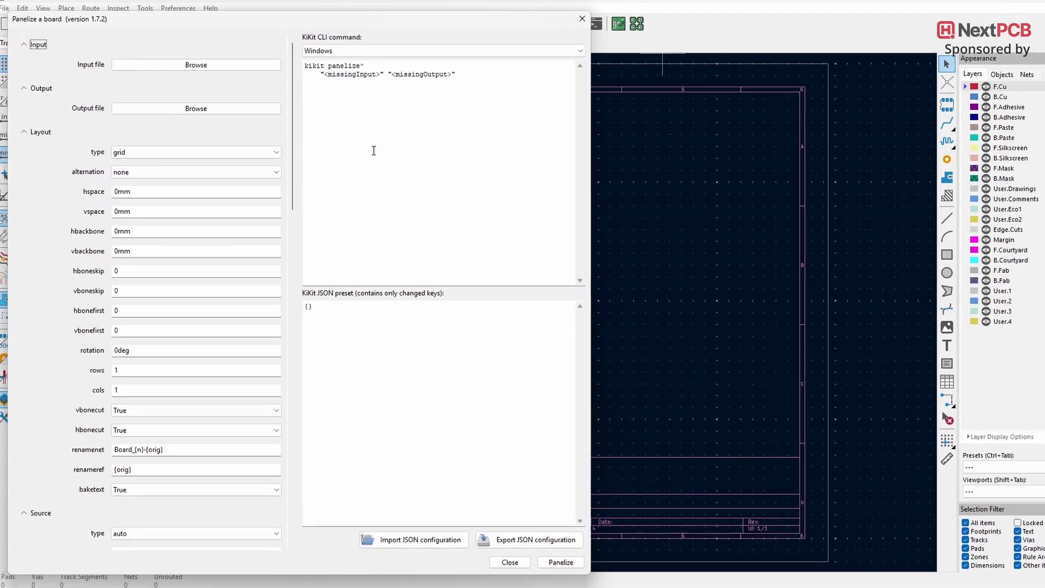
click(184, 59)
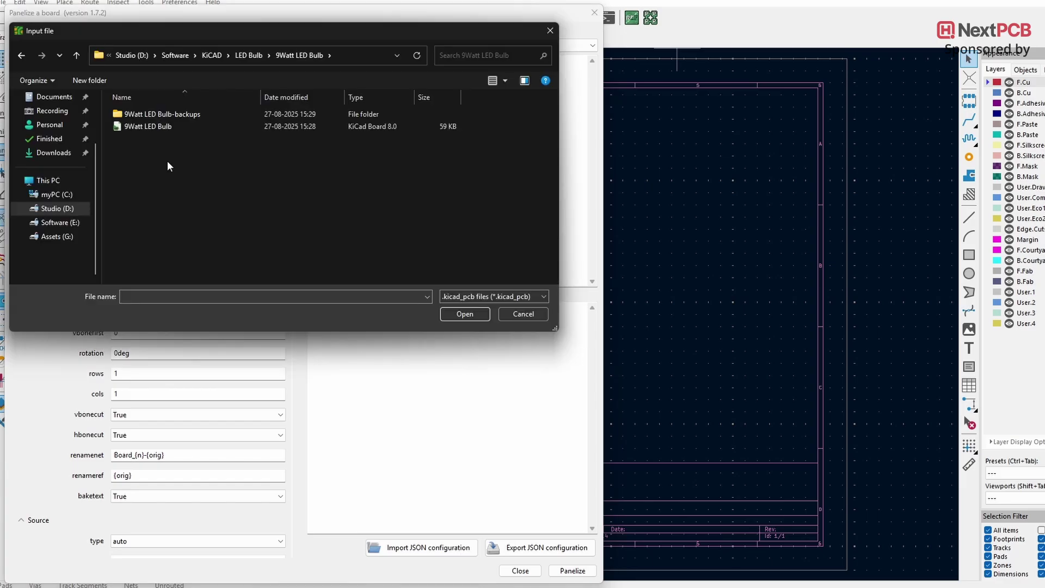
click(151, 126)
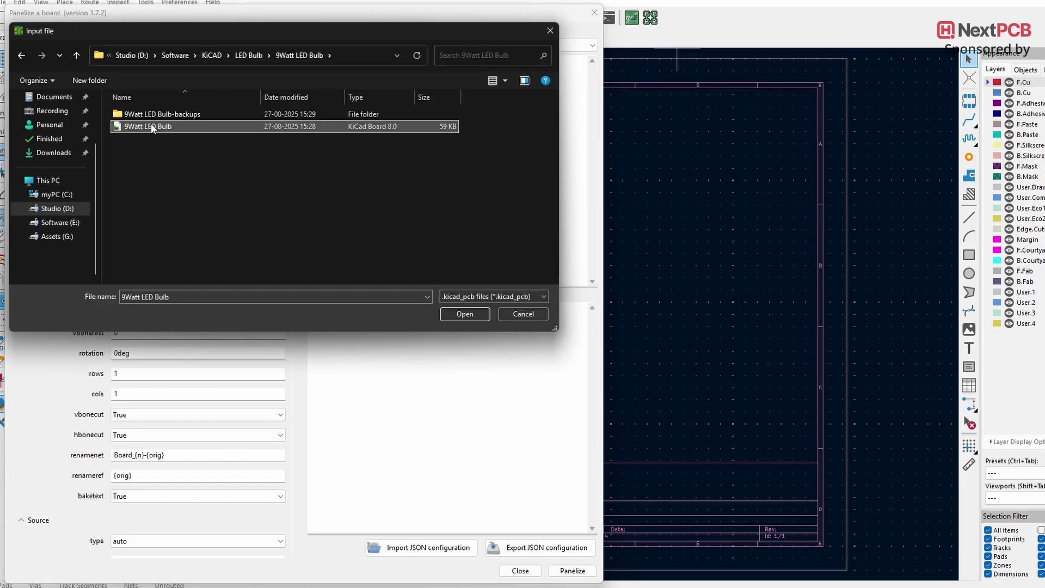
click(464, 314)
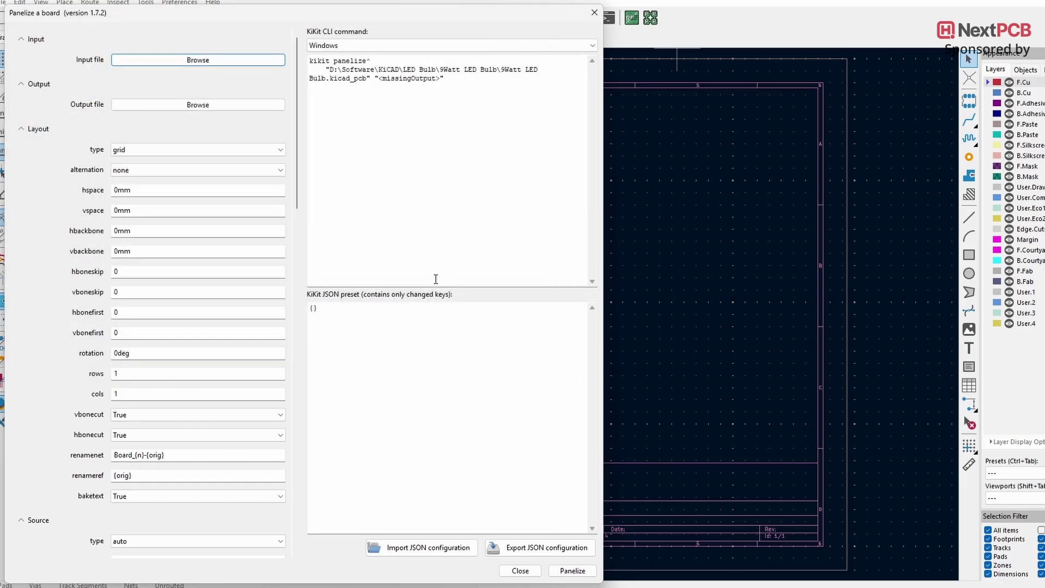
- Set the output to '9Watt LED bulb panel.kicad_pcb' in a new Panel folder
click(189, 105)
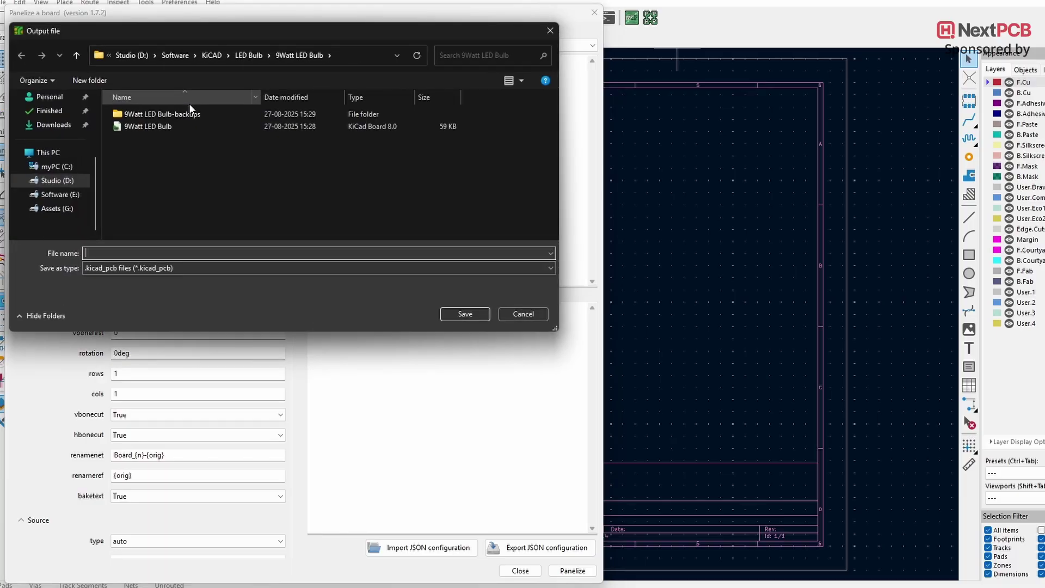
click(95, 80)
text(Panel)
key(Return)
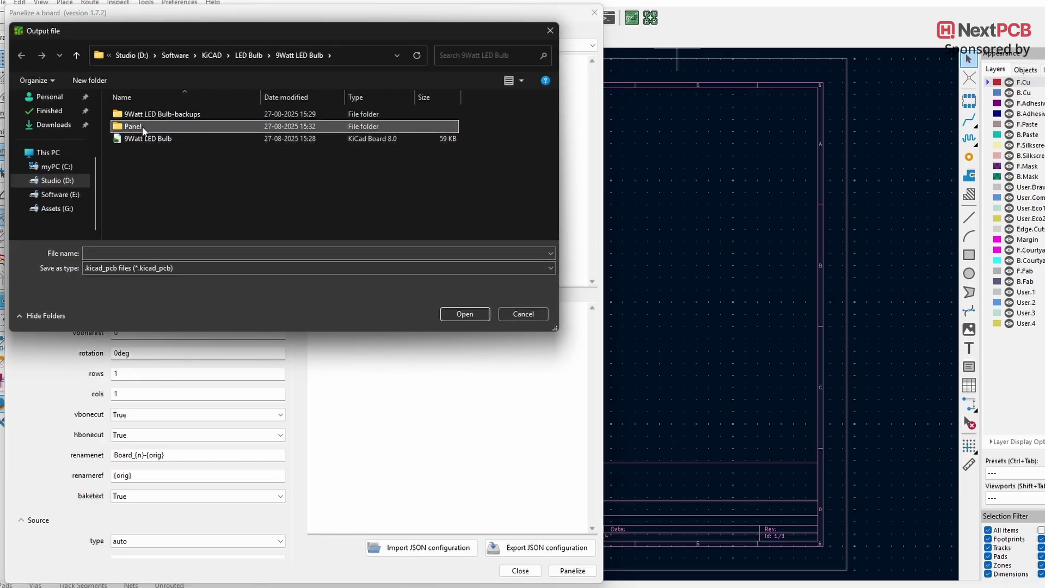
double_click(143, 127)
click(109, 274)
text(9watt LED bulb panel)
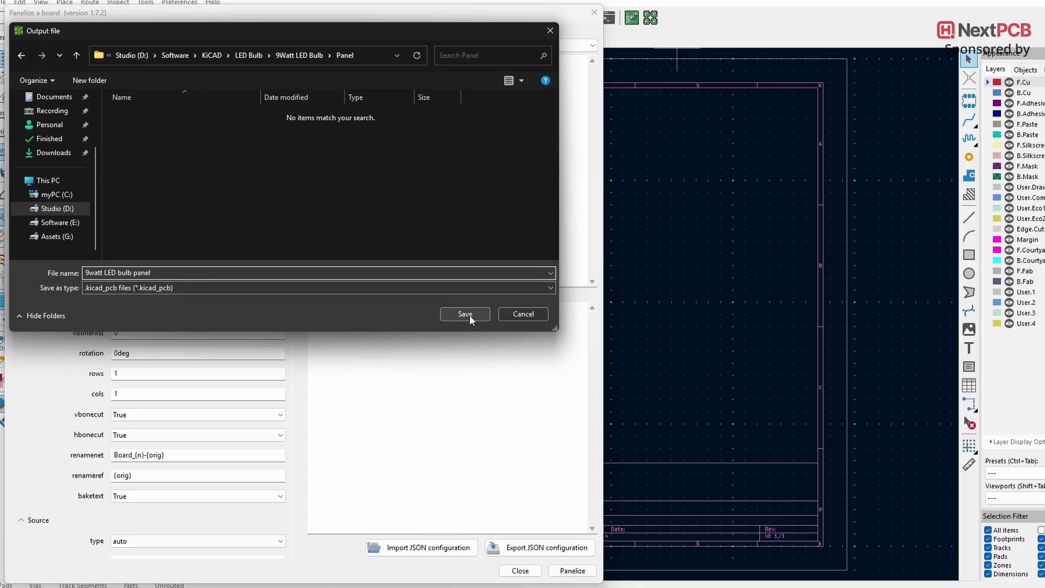
click(465, 314)
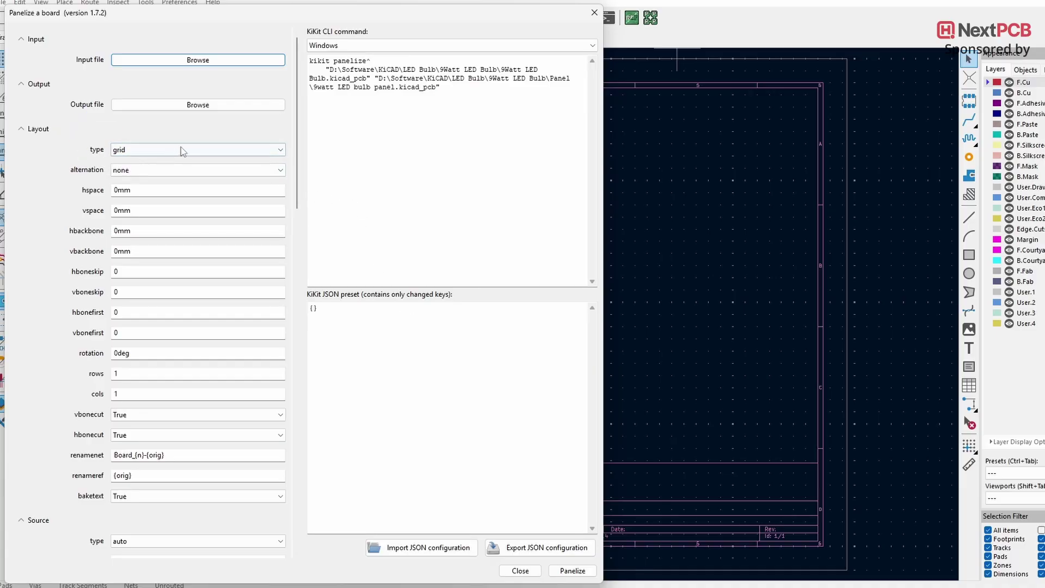
- Keep the grid layout and set hspace and vspace to 2mm
click(173, 150)
click(130, 163)
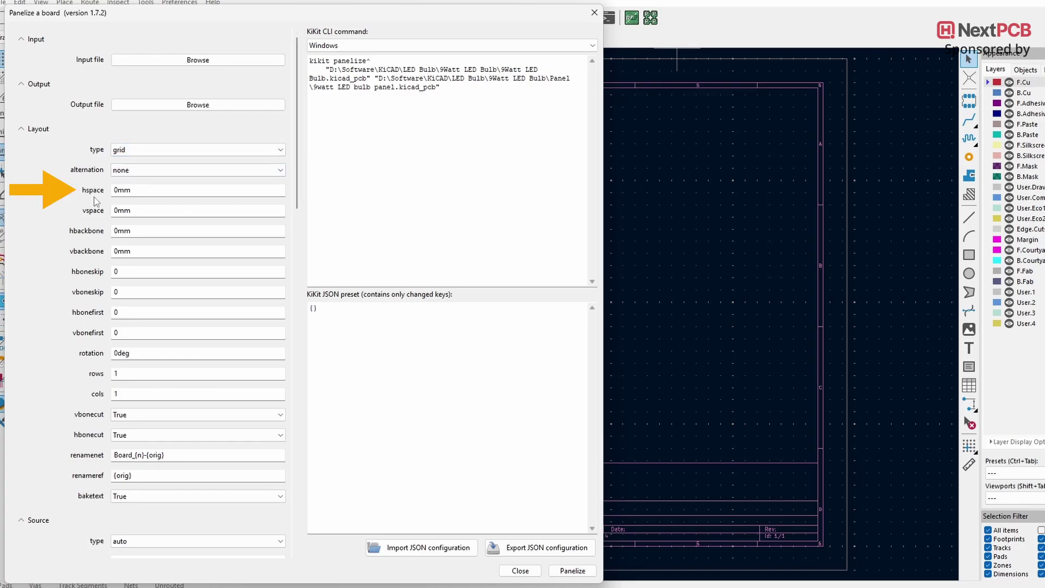
click(118, 189)
key(BackSpace)
text(2)
click(118, 210)
key(BackSpace)
text(2)
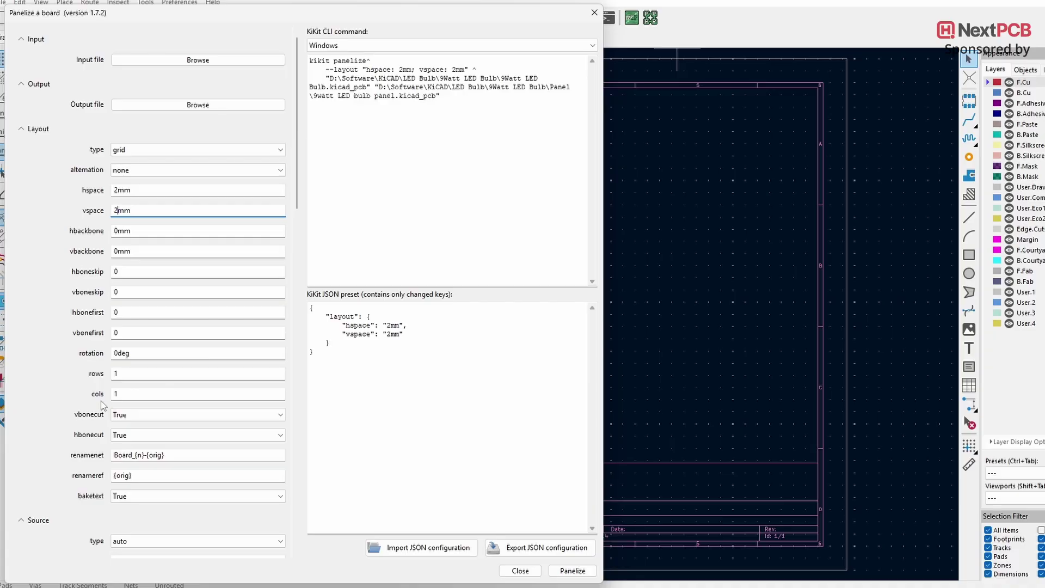
- Set the grid to 4 rows and 3 columns
click(122, 373)
key(BackSpace)
text(4)
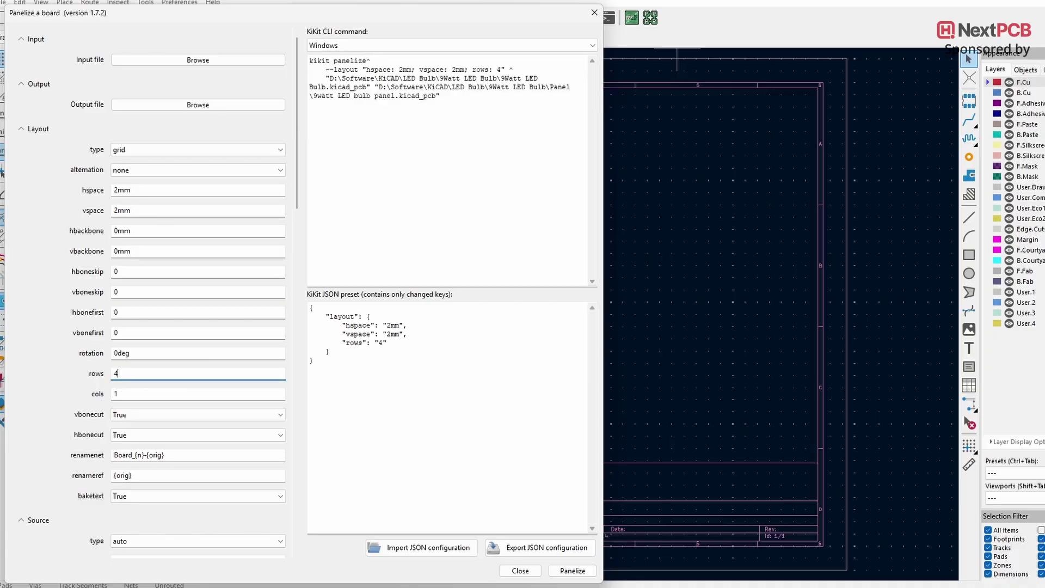
click(133, 391)
key(BackSpace)
text(3)
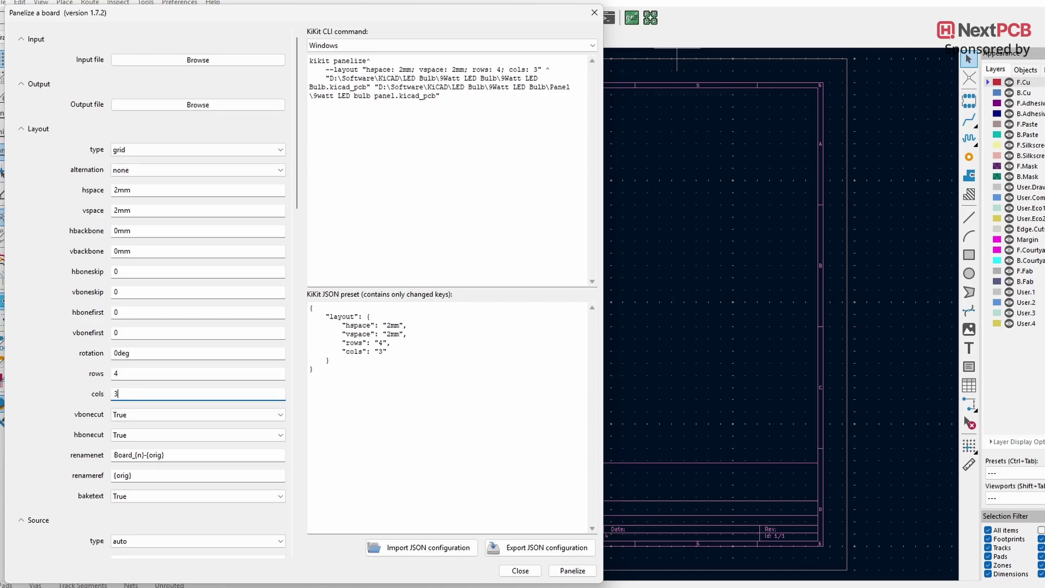
drag(298, 133, 311, 287)
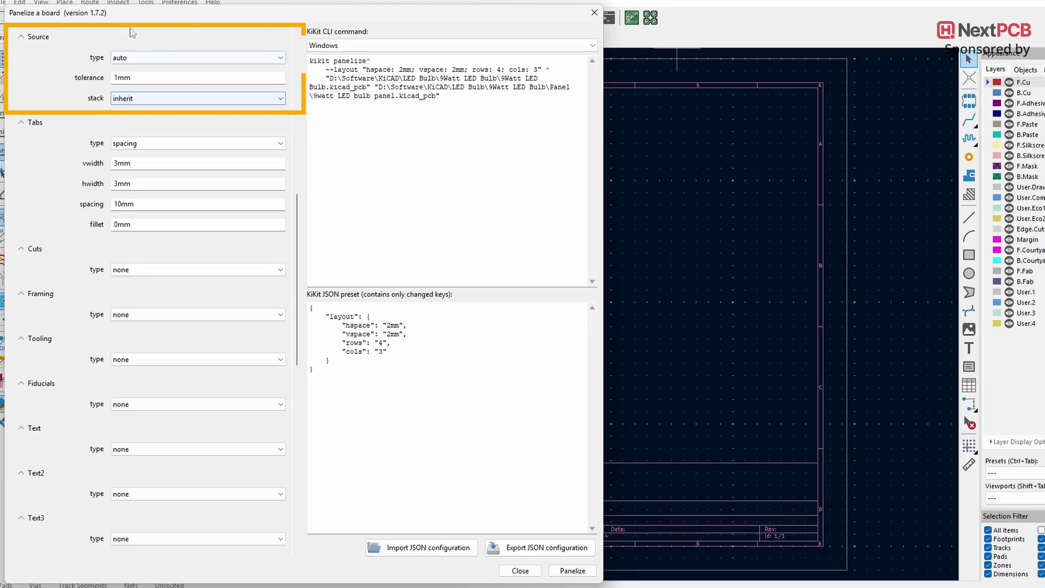
- Set the Tabs type to fixed
click(138, 58)
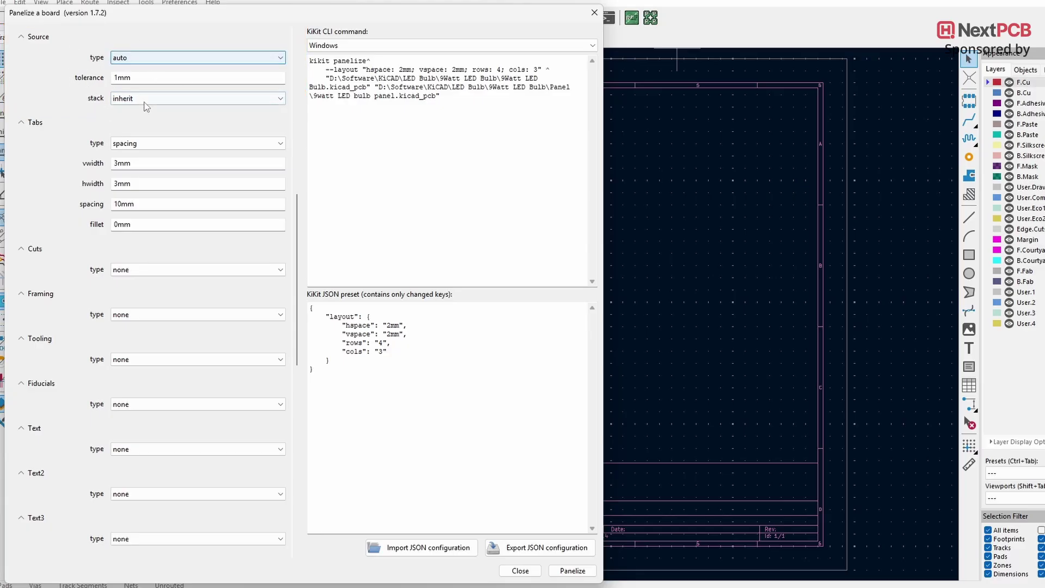
click(202, 145)
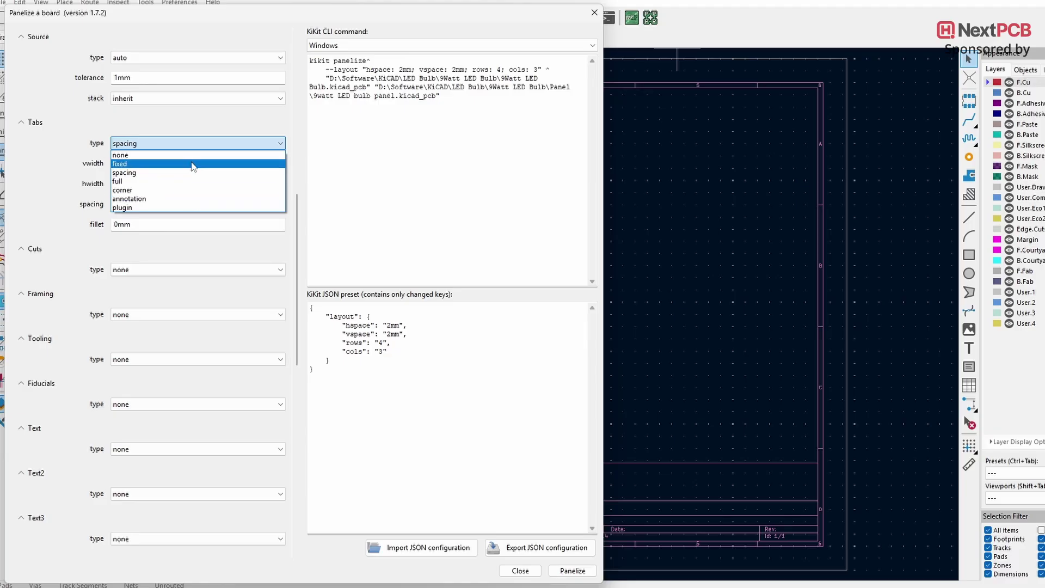
click(125, 164)
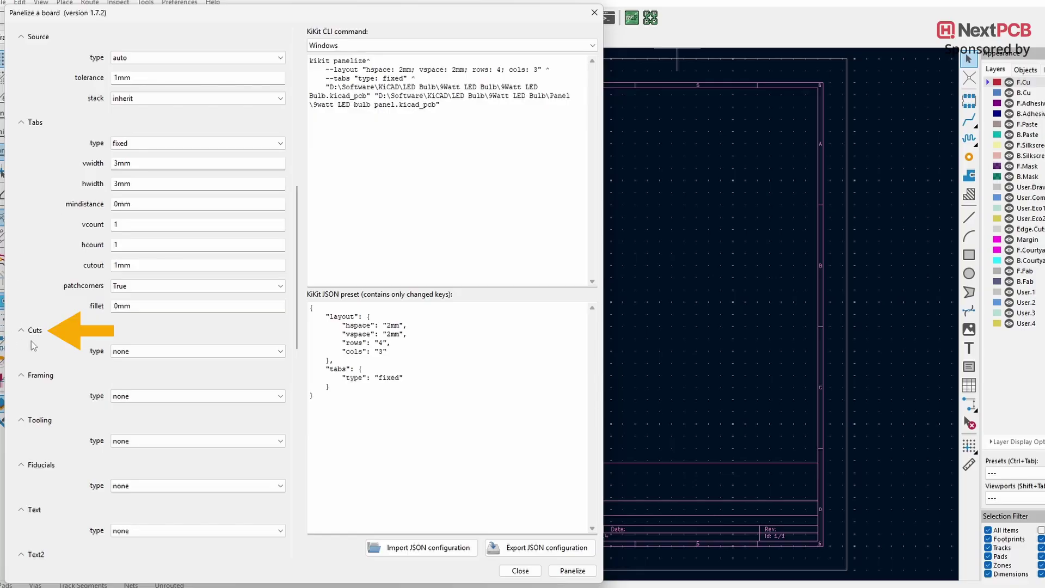
- Set the cuts to mousebites with a 0.1mm offset
click(167, 354)
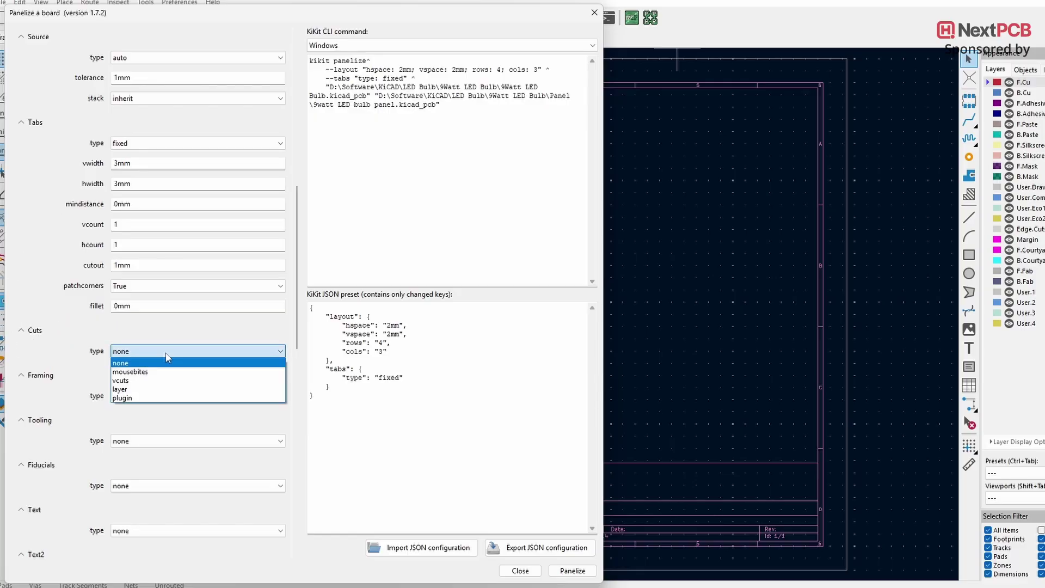
click(131, 372)
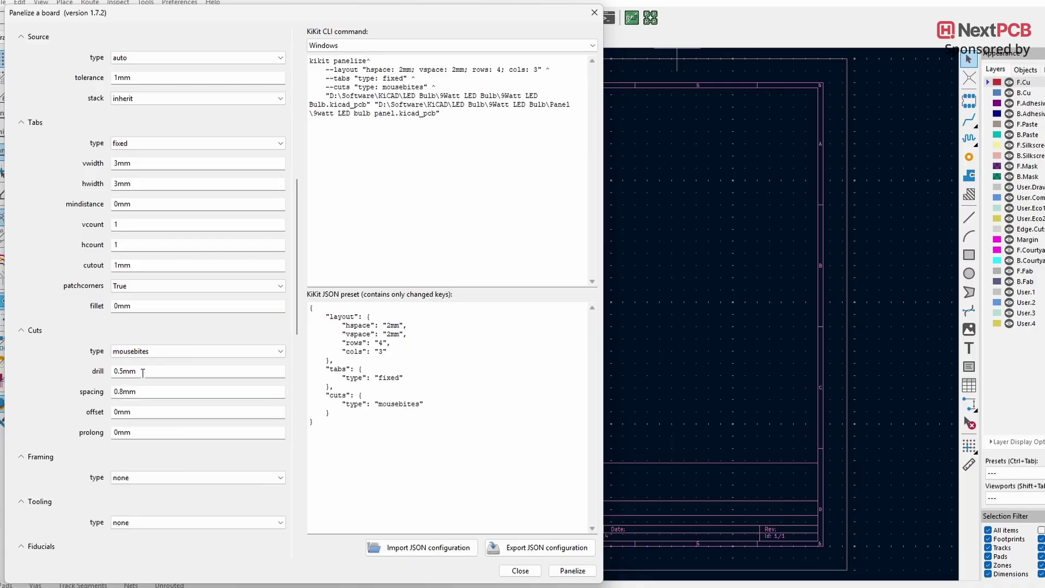
click(118, 411)
text(.1)
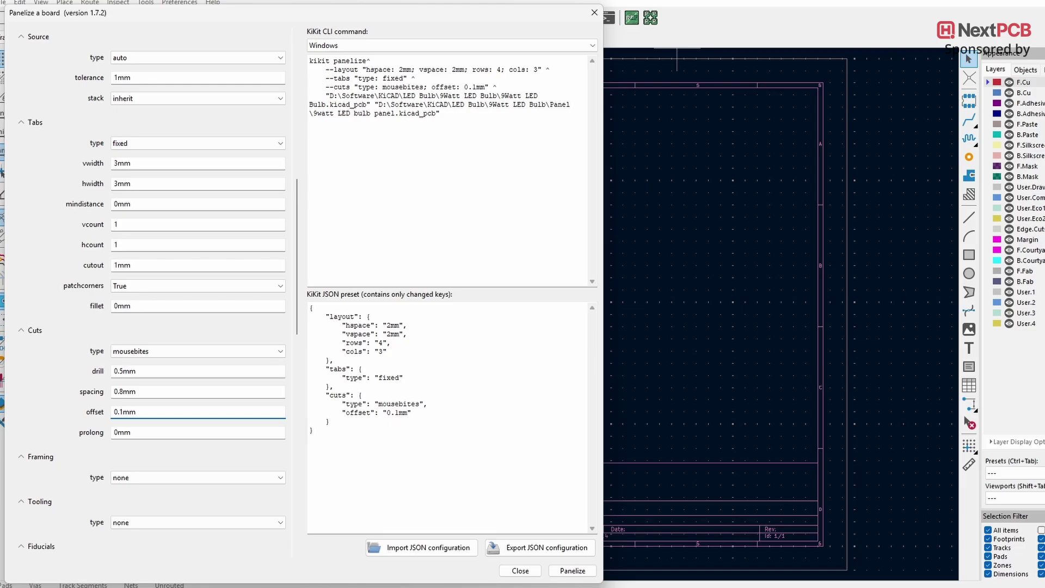
scroll(306, 362, down, 10)
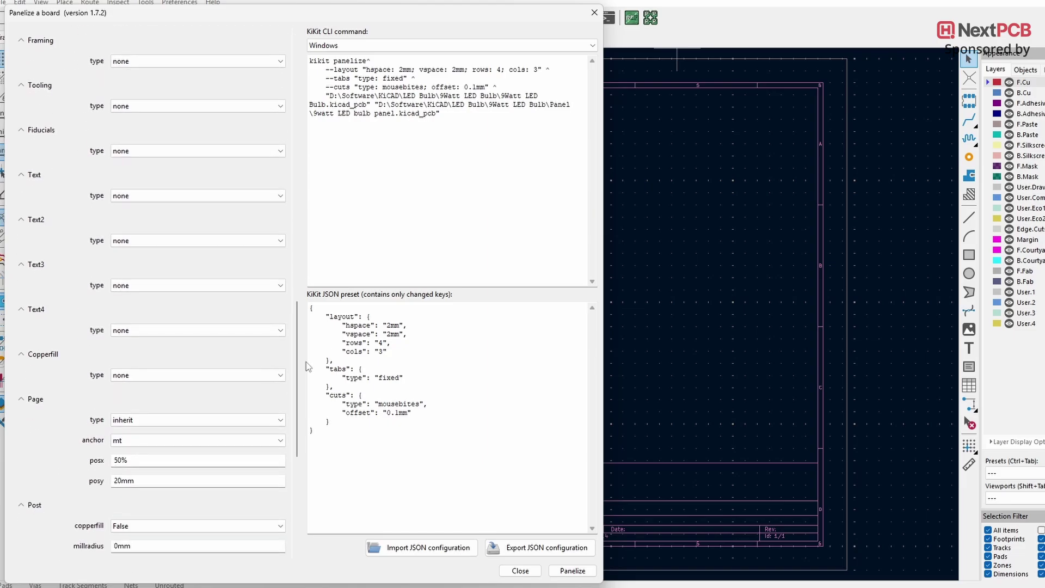
click(40, 49)
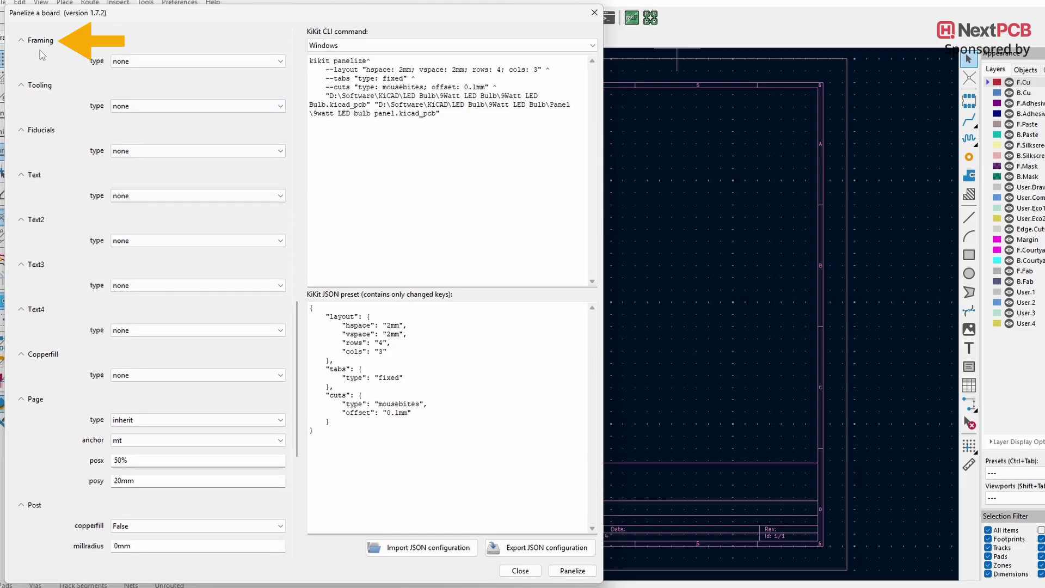
- Add a frame around the panel and 4hole tooling with 1mm offsets
click(251, 65)
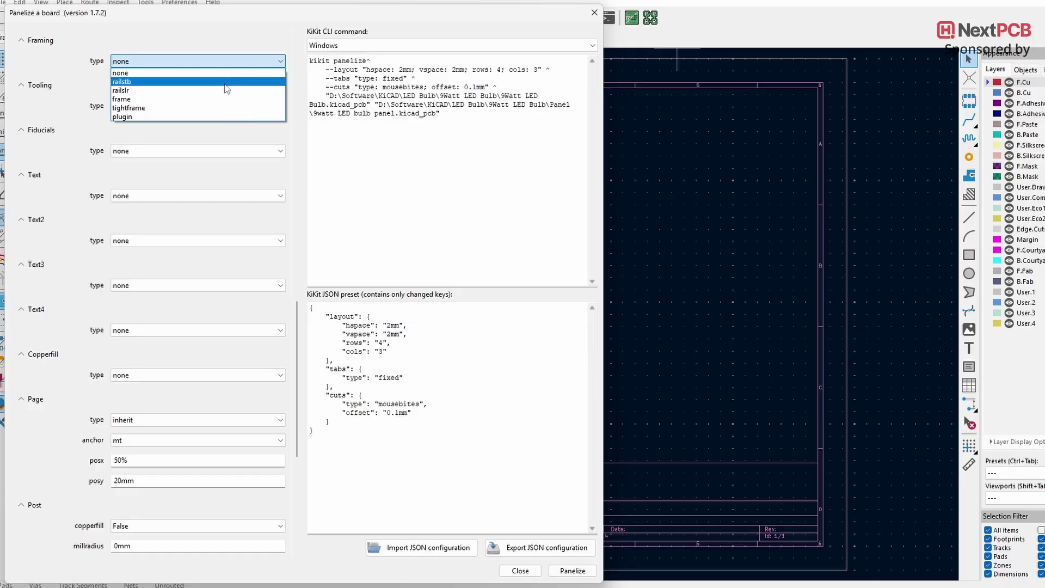
click(130, 99)
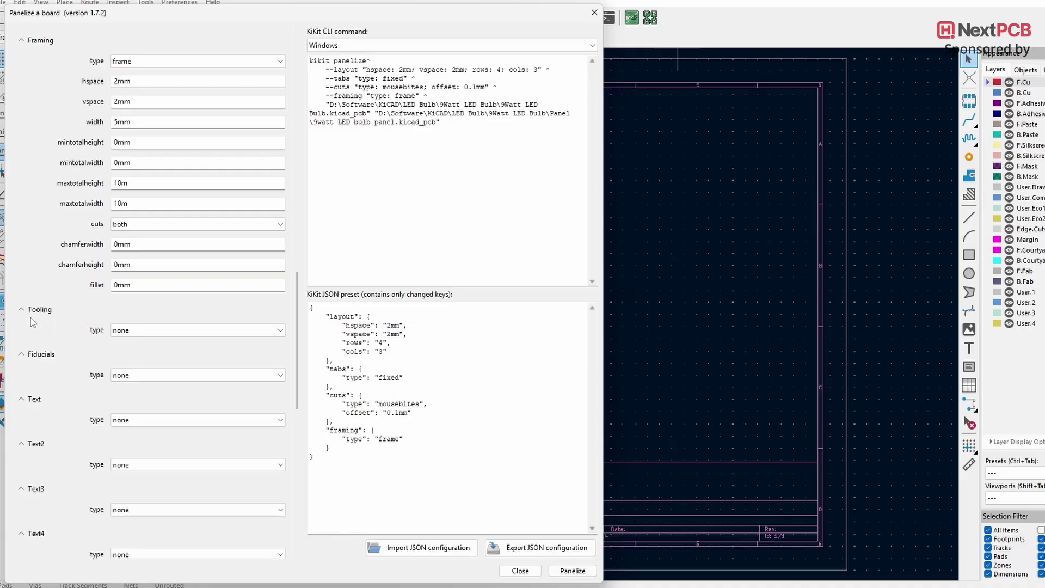
click(119, 330)
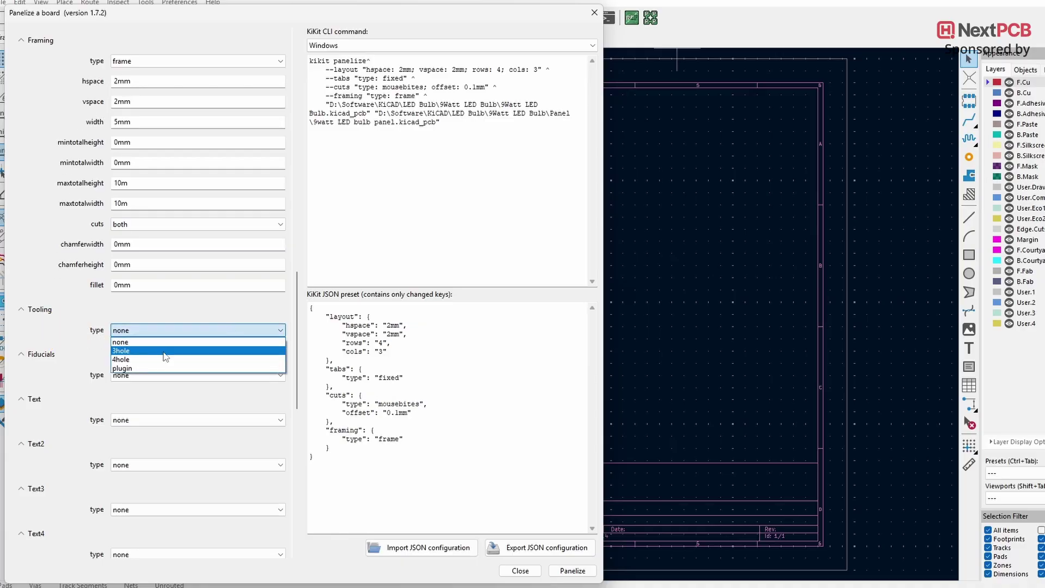
click(146, 360)
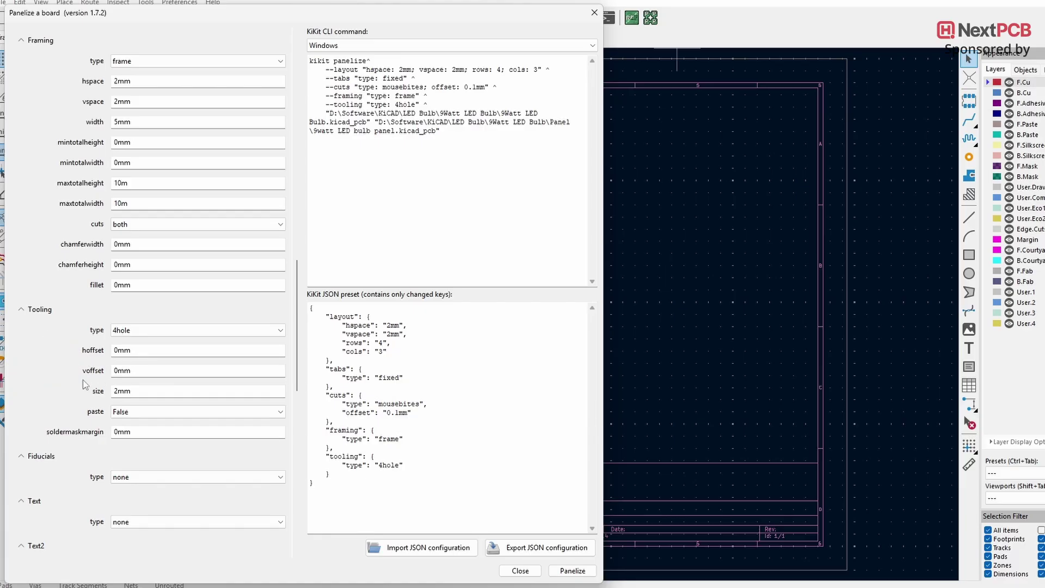
drag(114, 350, 120, 371)
text(1)
text(1)
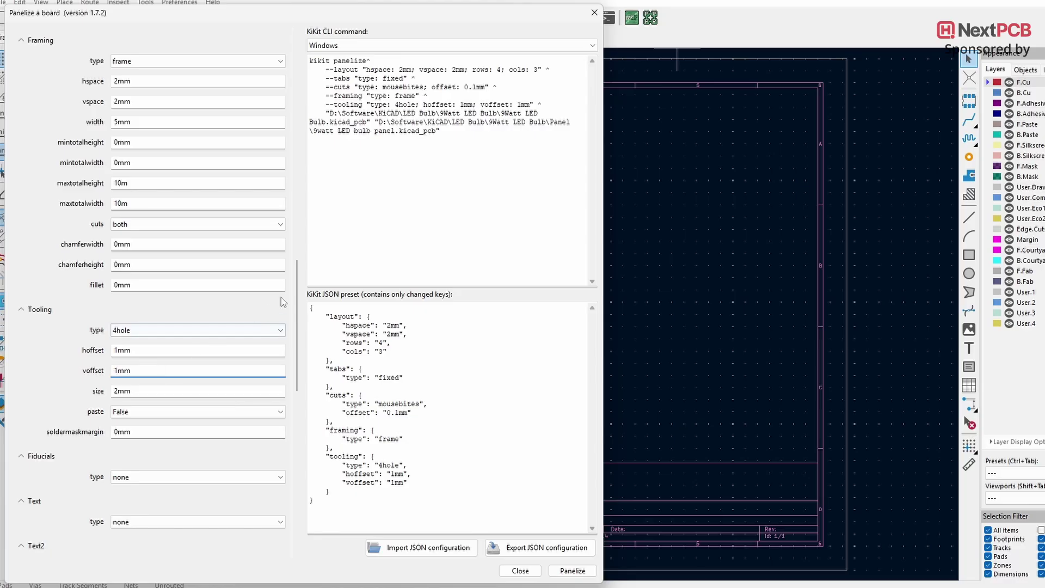
scroll(280, 303, down, 10)
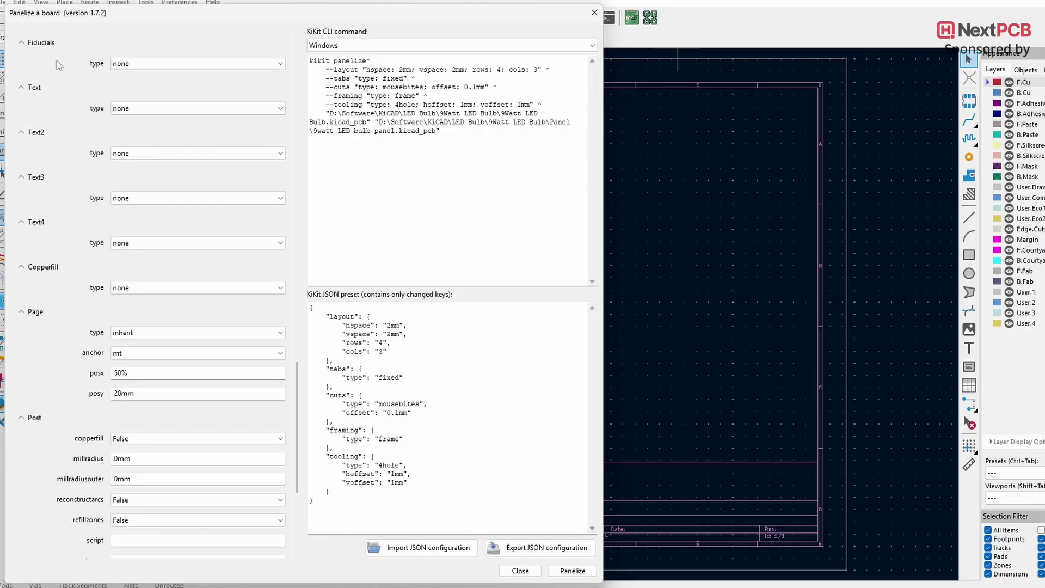
- Add 4fid fiducials with a 3mm horizontal and 1mm vertical offset
click(207, 64)
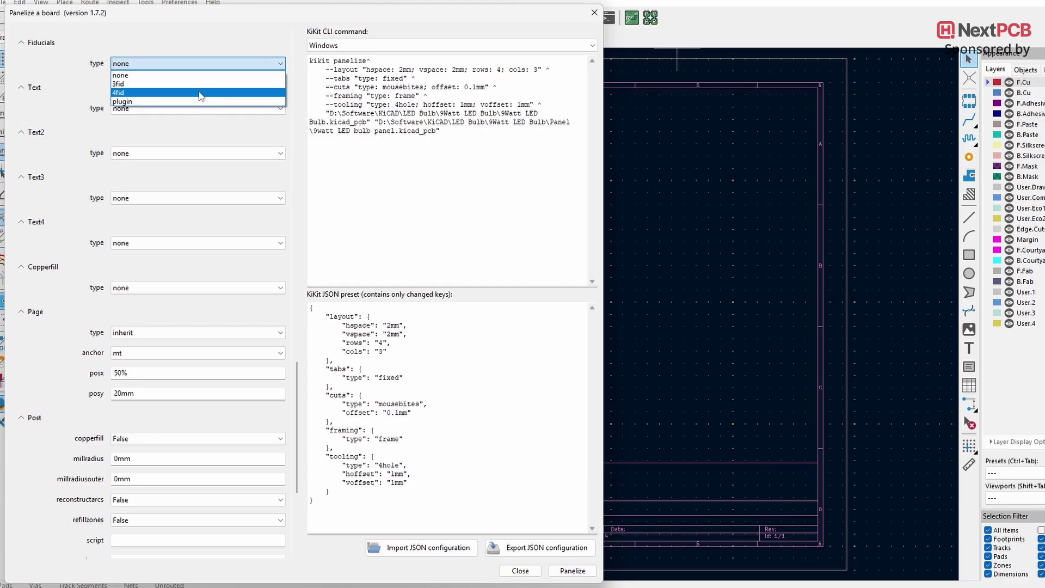
click(204, 94)
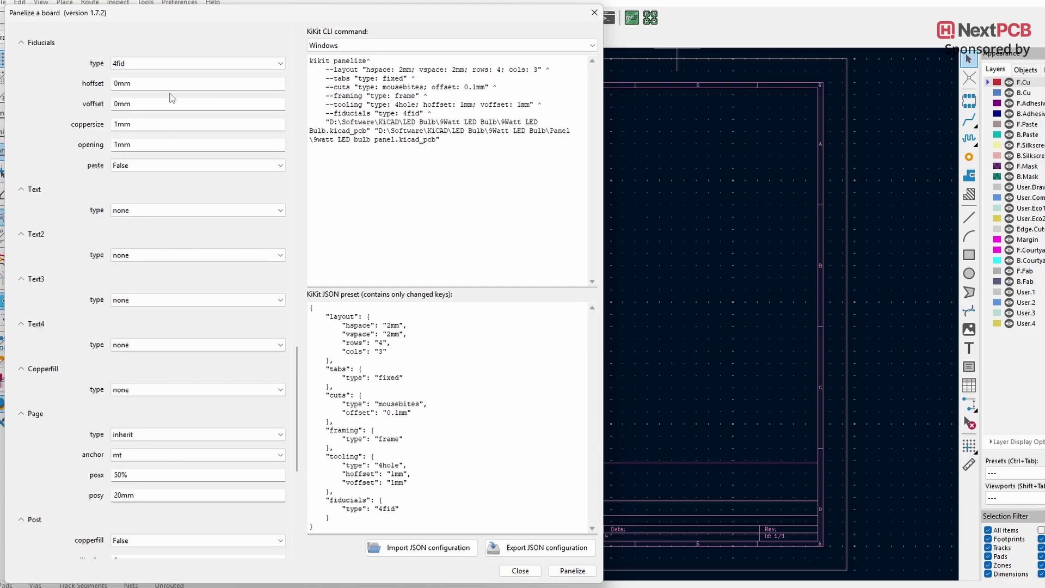
click(119, 83)
key(BackSpace)
text(3)
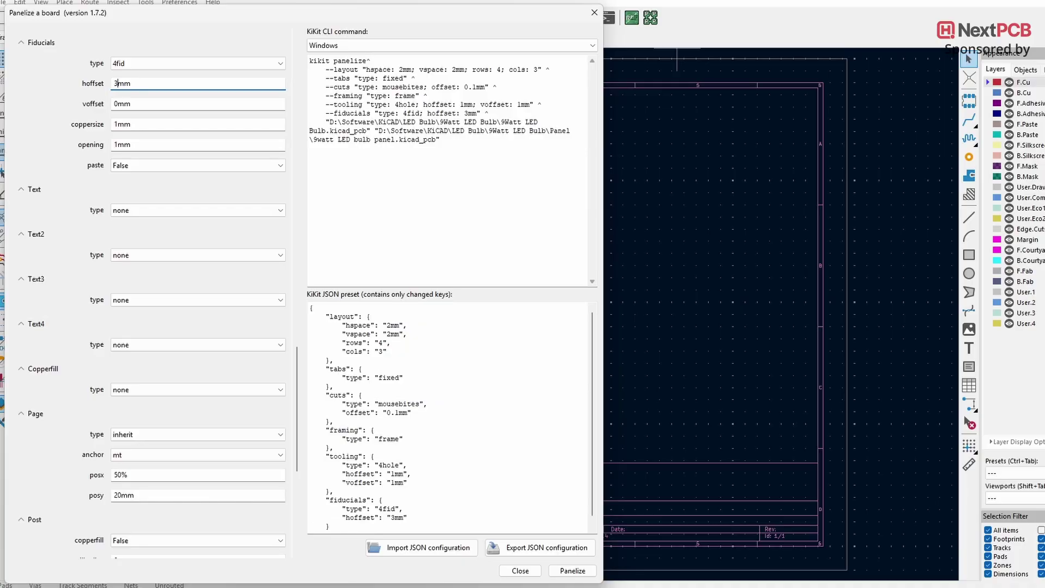
click(116, 103)
key(BackSpace)
text(1)
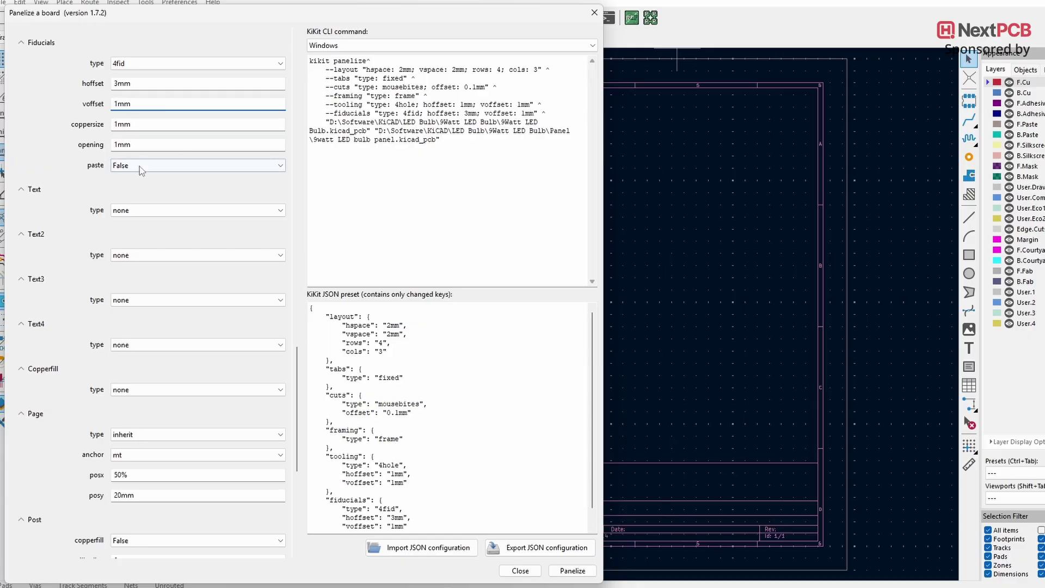
- Set the Post millradius to 1mm
drag(299, 360, 299, 436)
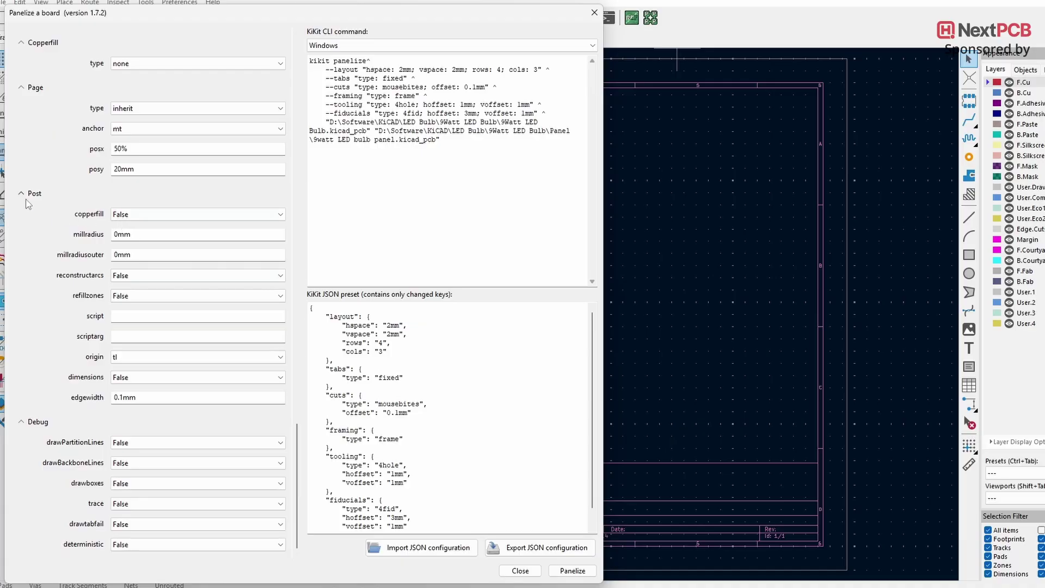
click(119, 236)
key(BackSpace)
text(1)
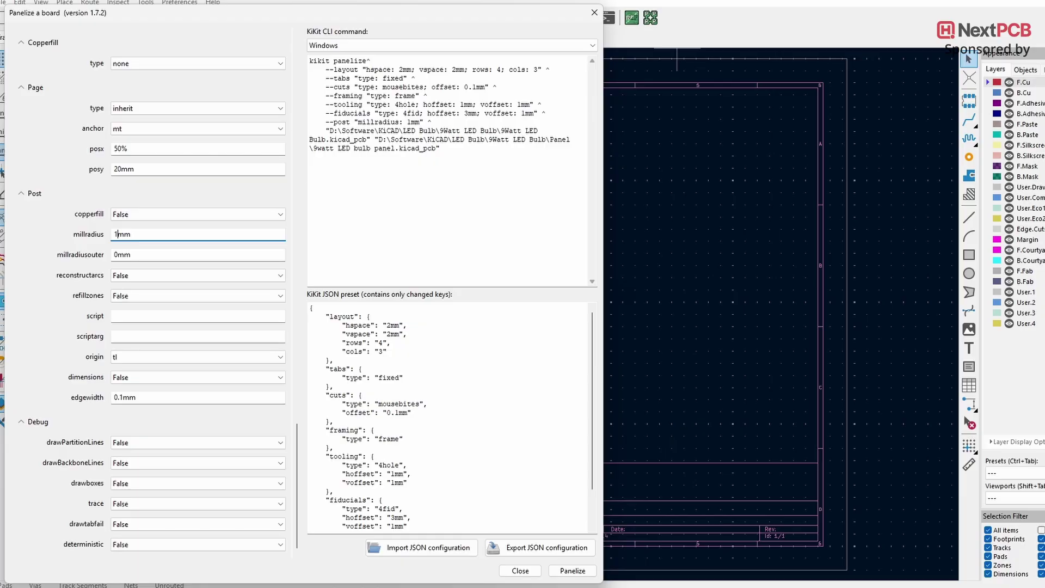
- Generate the 4×3 LED panel, bring it into view, and inspect it in the 3D Viewer
click(572, 570)
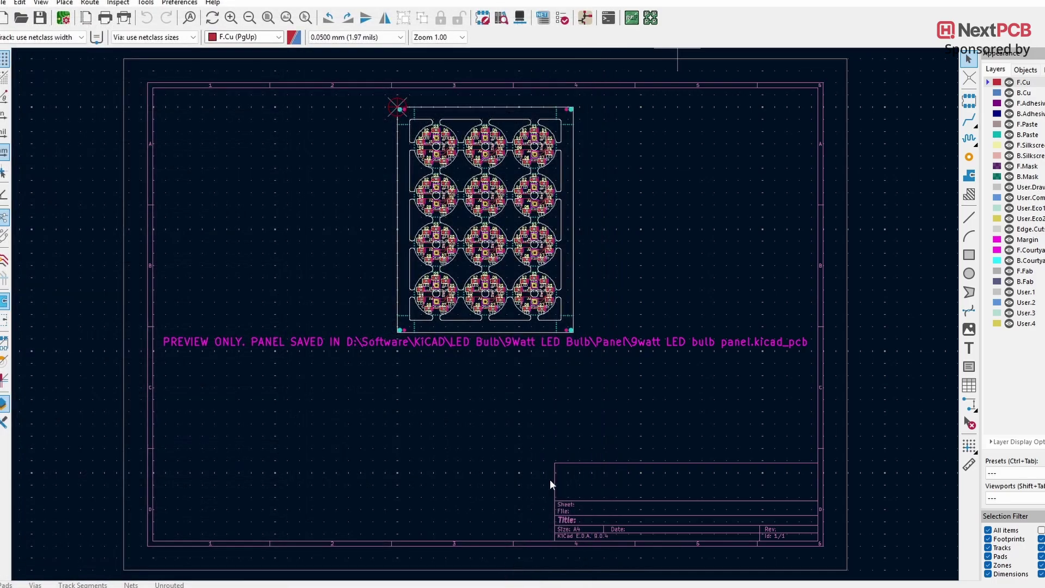
click(520, 570)
scroll(514, 175, up, 4)
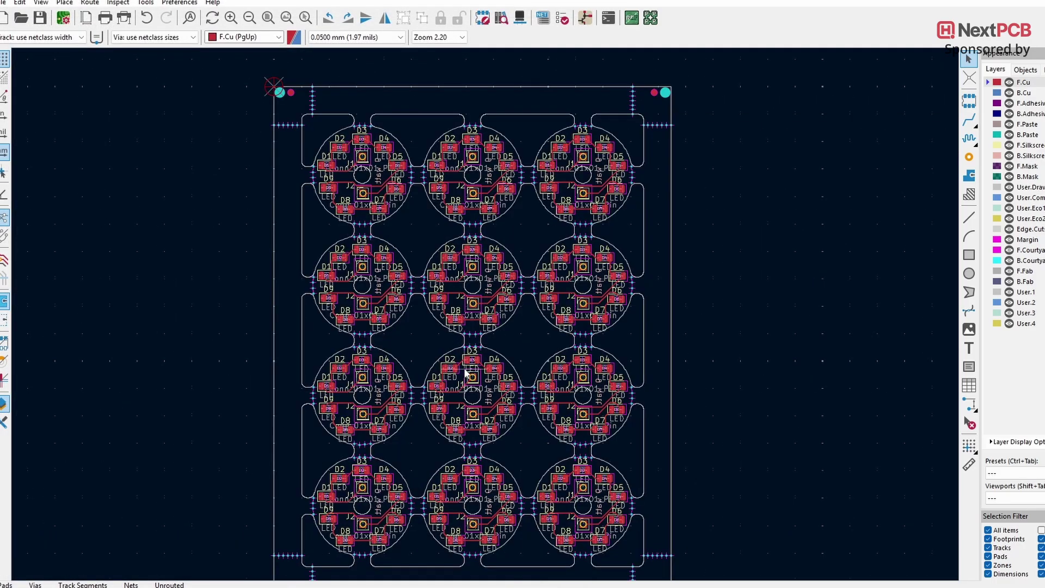
middle_drag(465, 374, 466, 348)
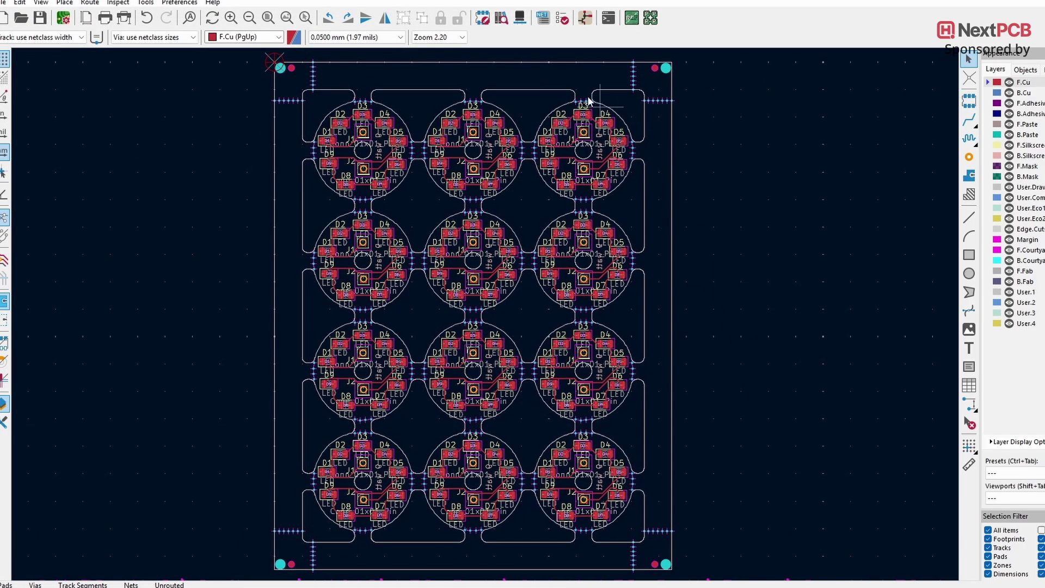
click(520, 18)
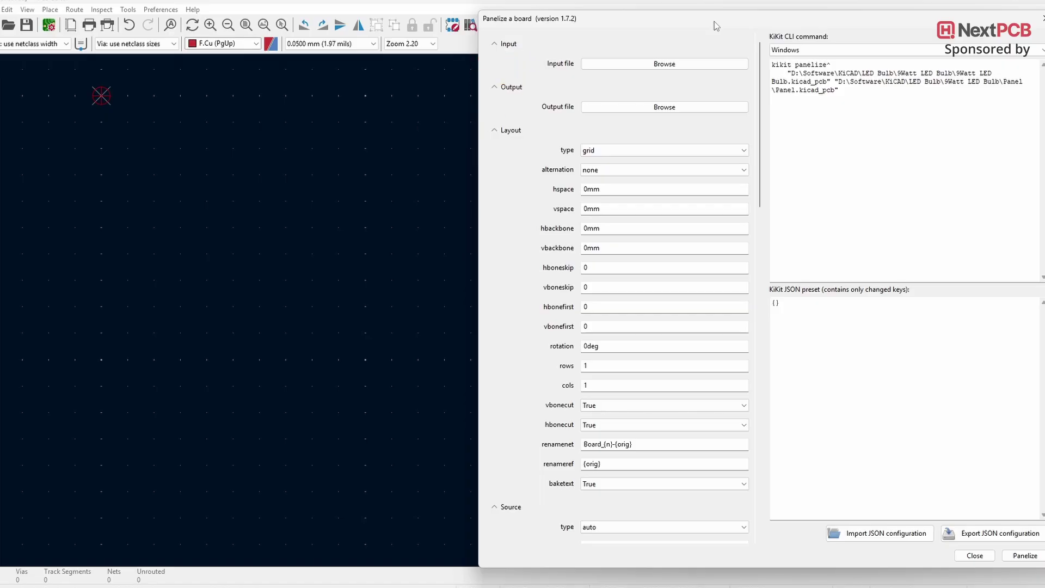
- Keep the grid layout, set 4 rows and 3 columns, and generate the panel
click(730, 154)
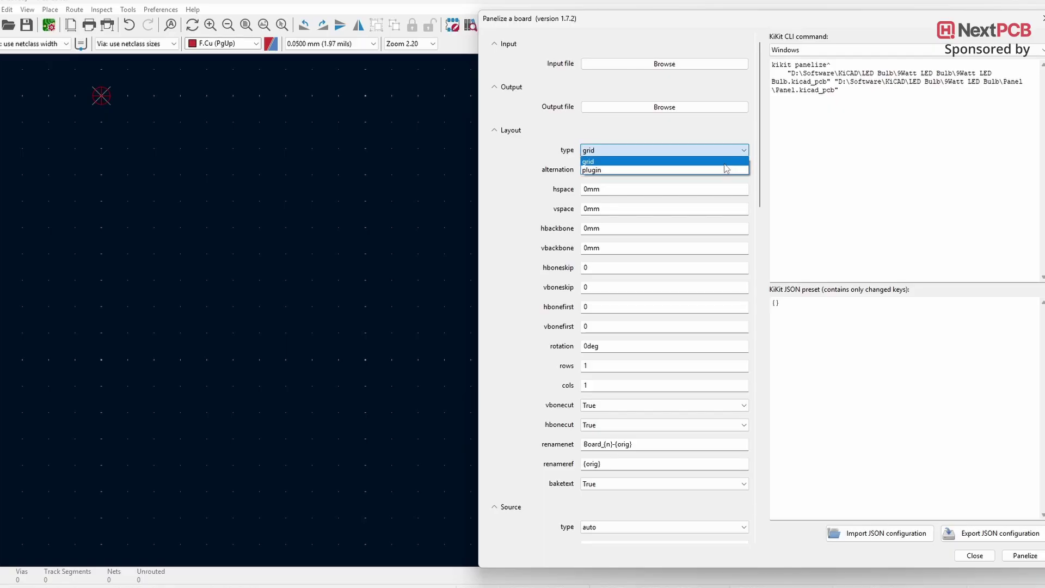
click(690, 165)
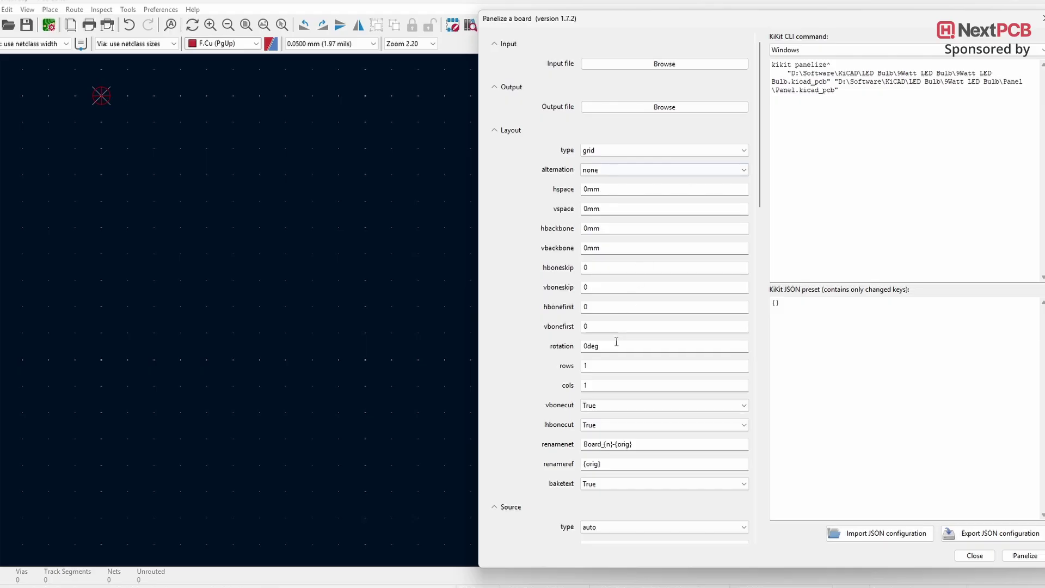
click(602, 366)
key(BackSpace)
text(4)
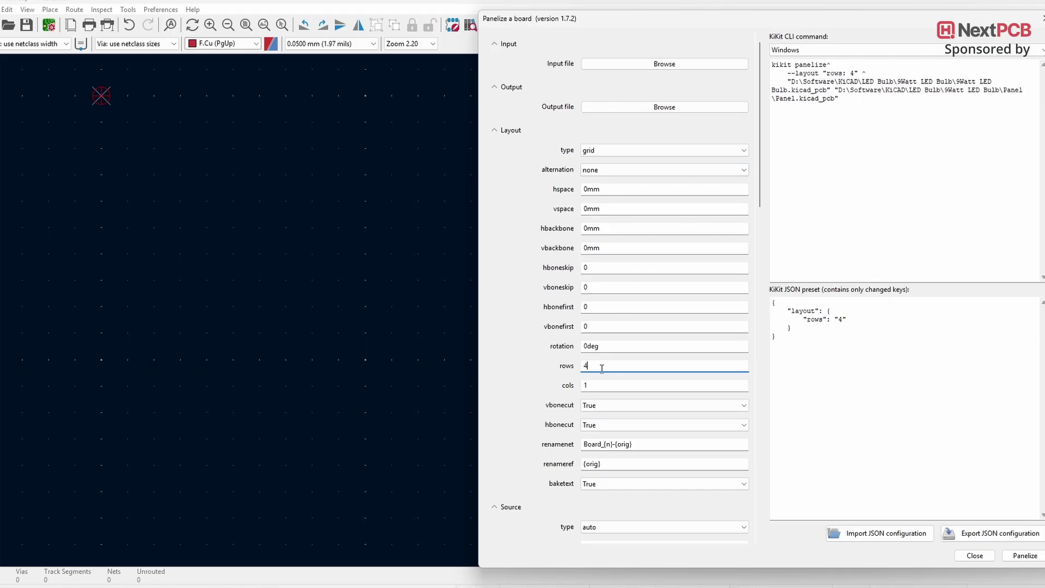
click(601, 386)
key(BackSpace)
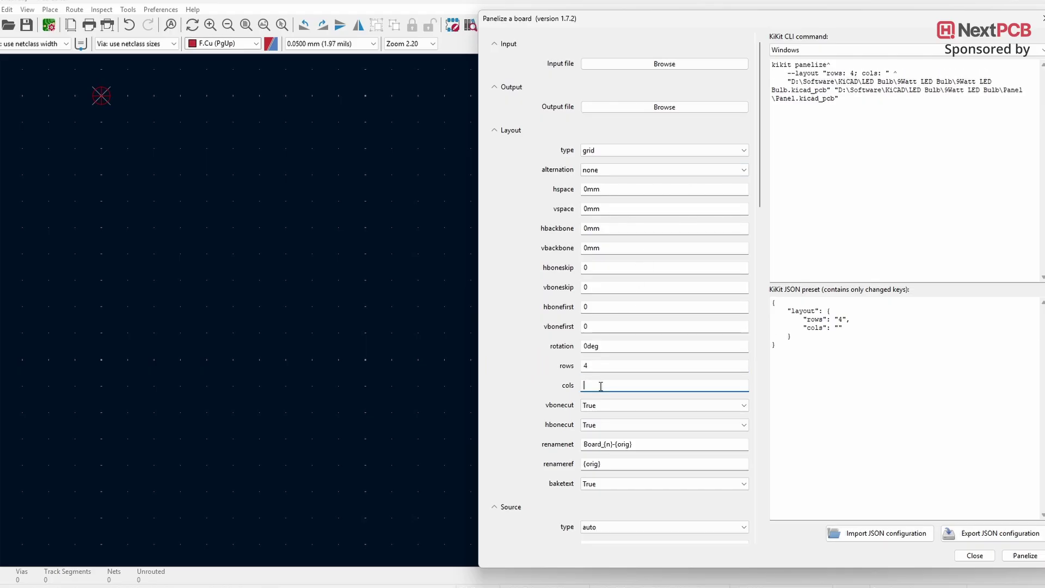
text(3)
click(1017, 557)
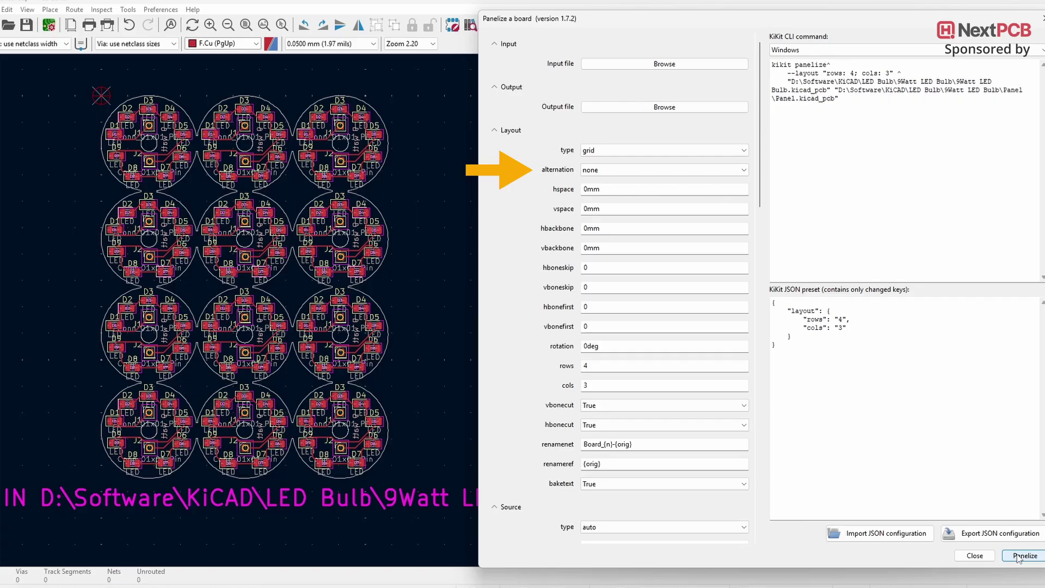
- Regenerate the panel with alternating rows flipped
click(743, 171)
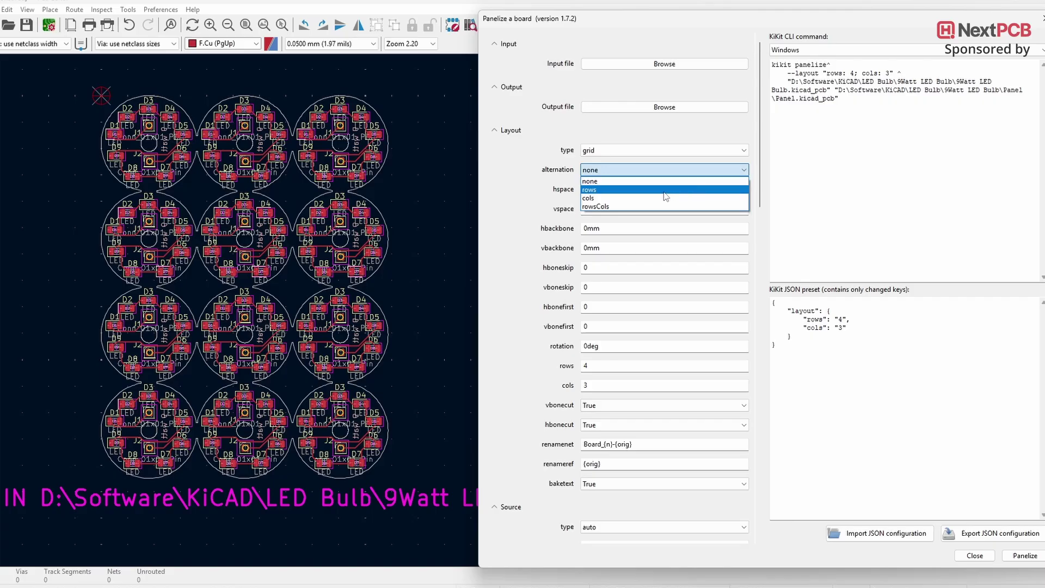
click(645, 190)
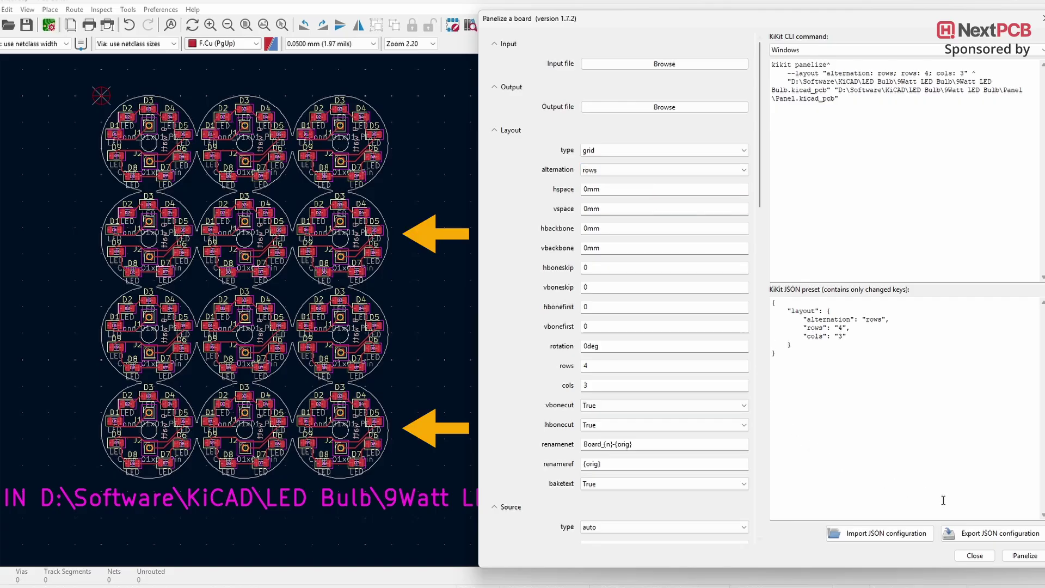
click(1017, 556)
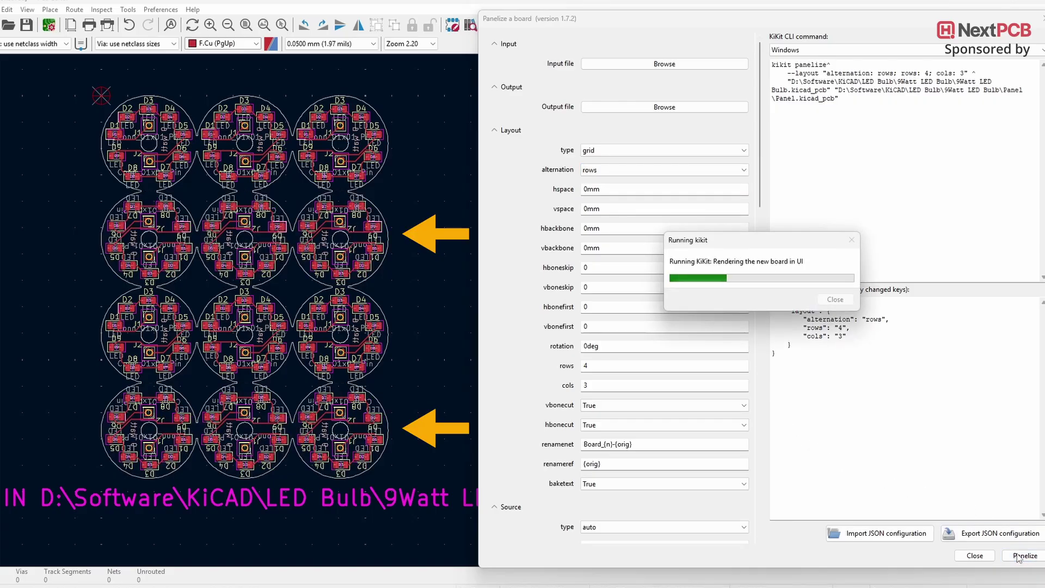
- Turn alternation back off and regenerate the panel with 2mm horizontal and vertical gaps
click(718, 171)
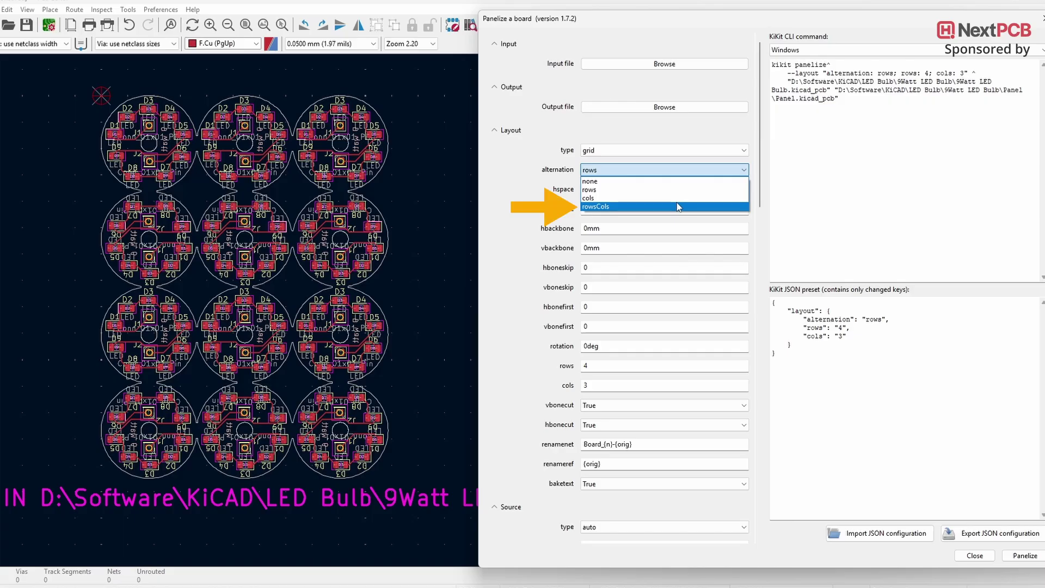
click(590, 182)
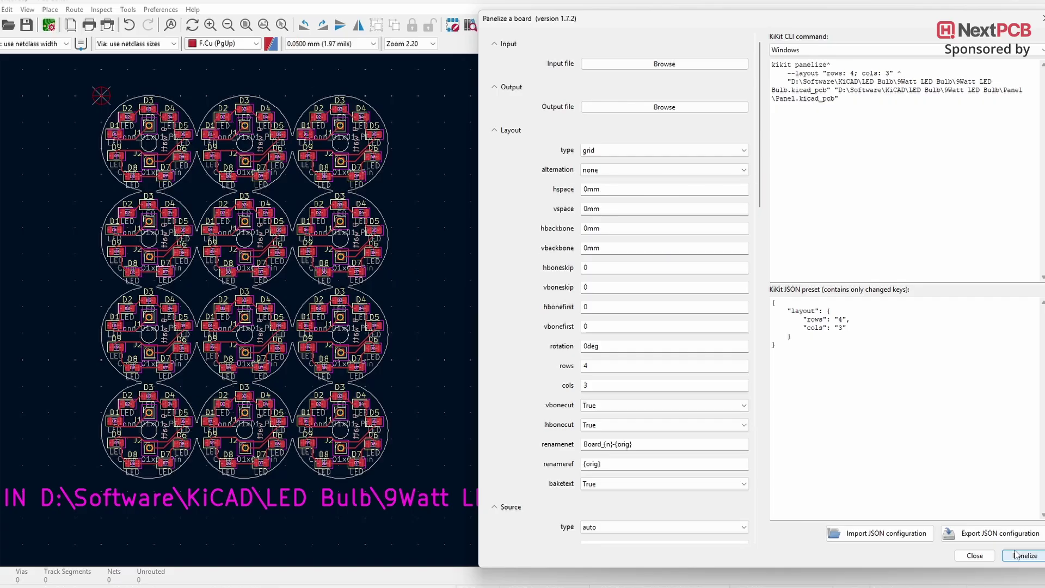
click(580, 188)
text(2)
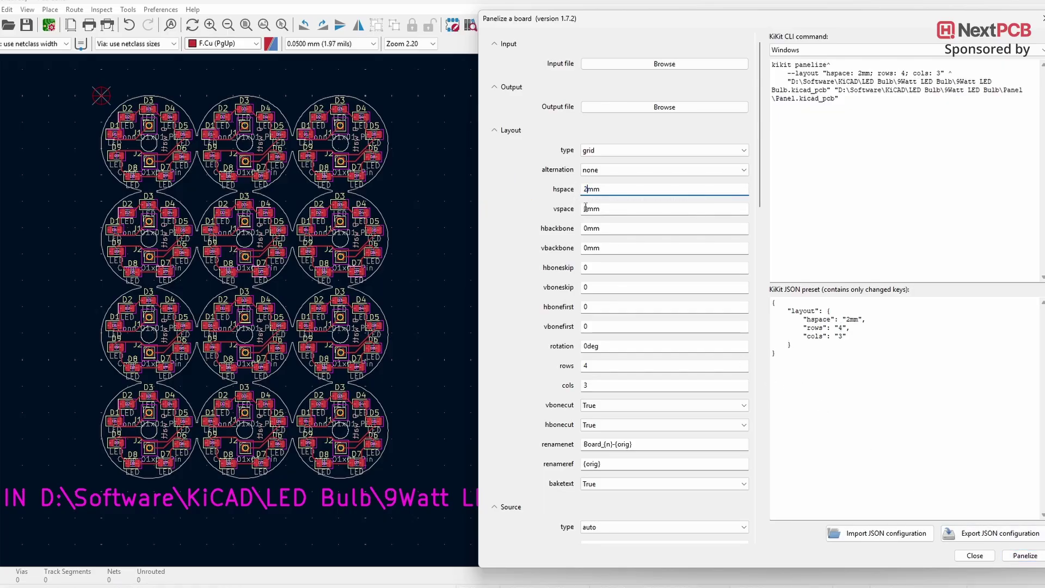
click(589, 209)
key(BackSpace)
text(2)
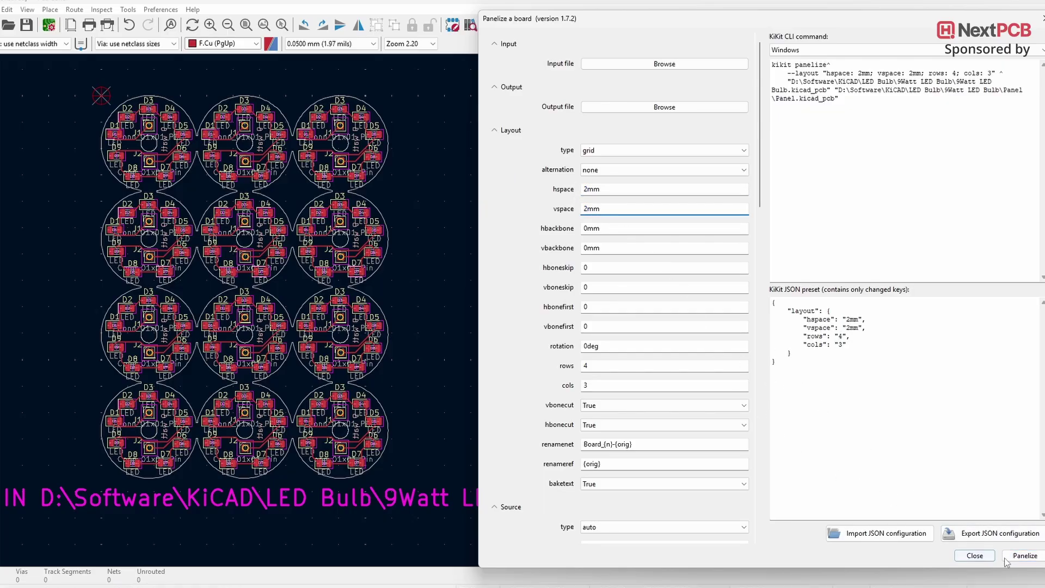
click(1025, 556)
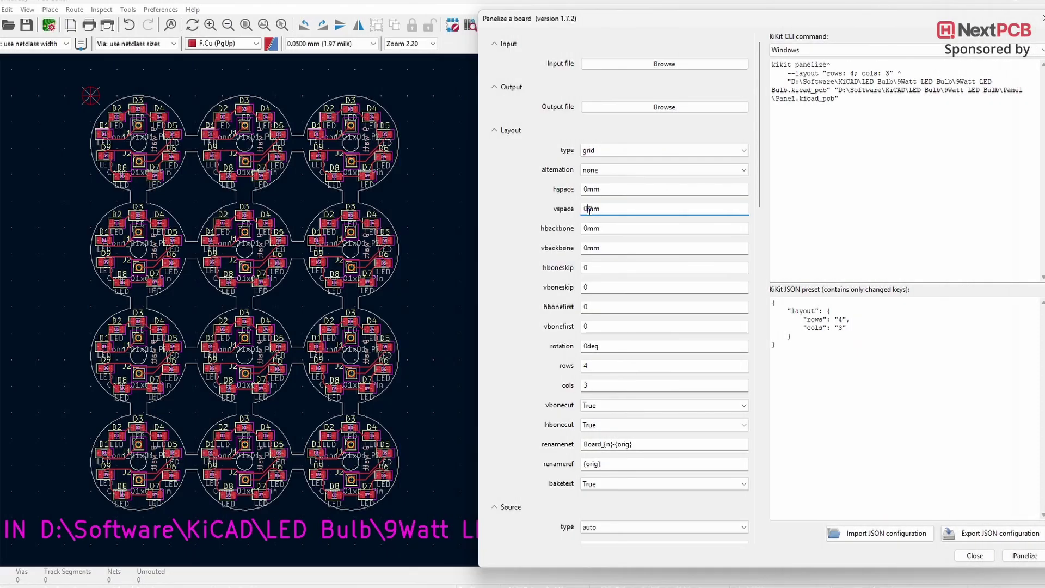
- Add 2mm horizontal and vertical backbones and regenerate the panel
click(584, 228)
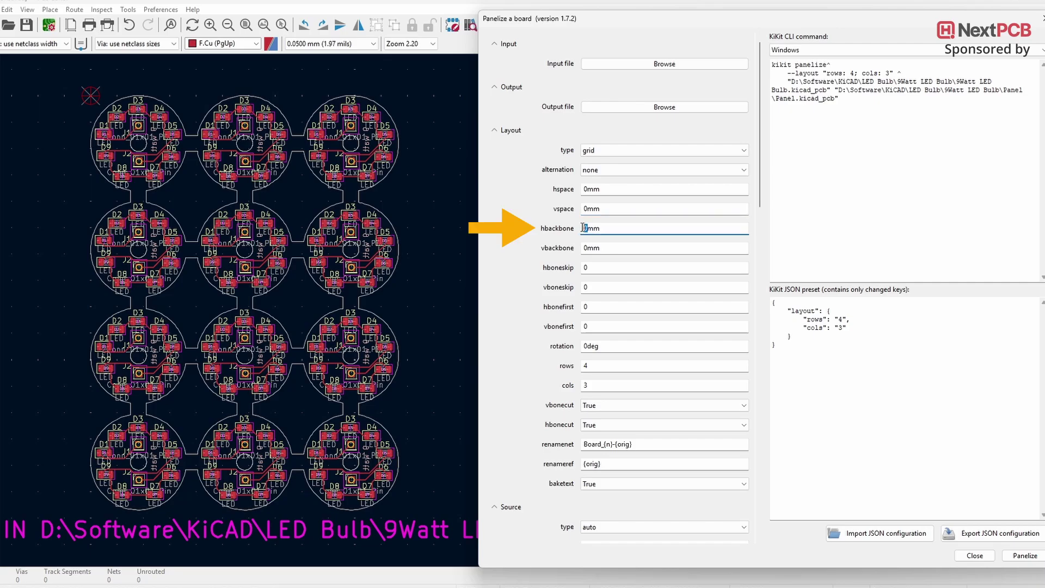
text(2)
click(588, 245)
text(2)
click(1020, 556)
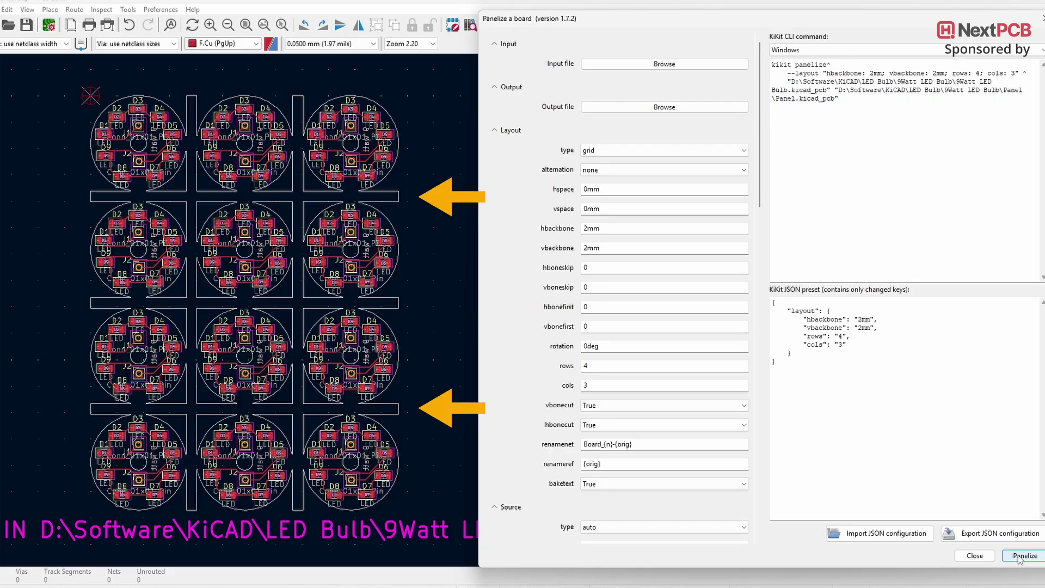
- Try hboneskip values of 1, 2 and 3, regenerating the panel each time
double_click(598, 264)
text(1)
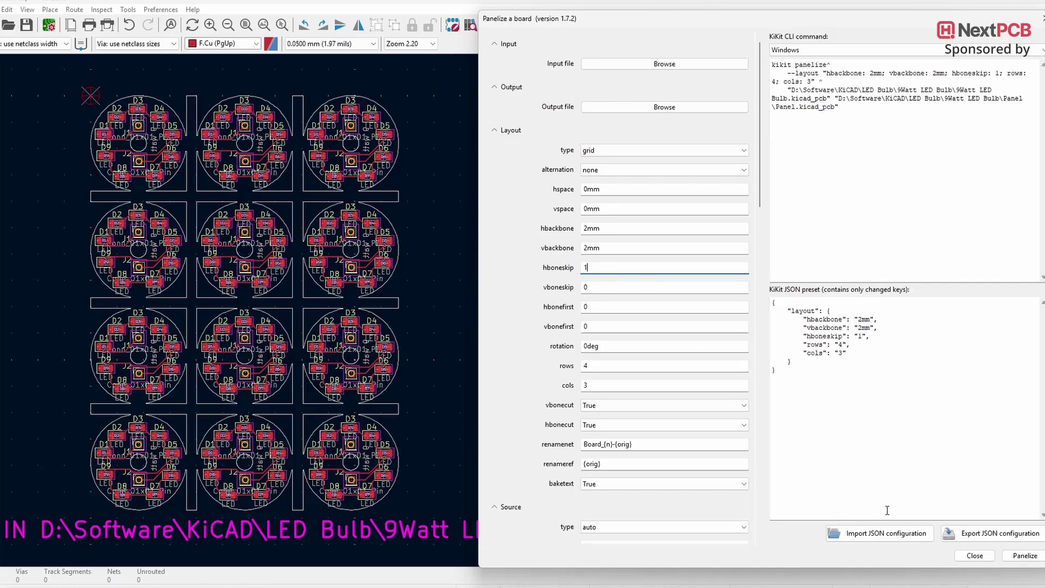
click(1022, 556)
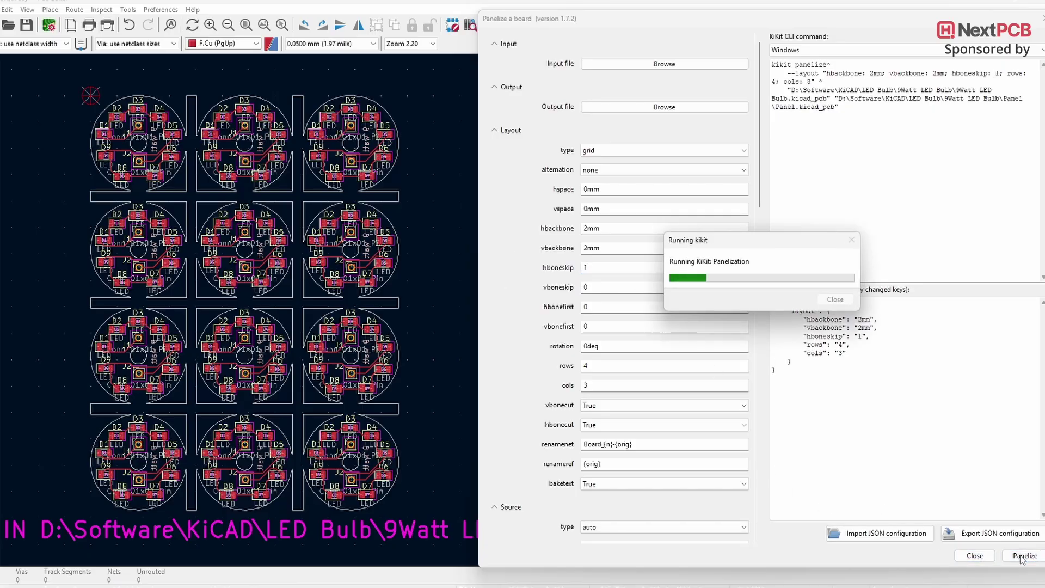
double_click(599, 267)
text(2)
click(1025, 558)
double_click(599, 267)
text(3)
click(1025, 556)
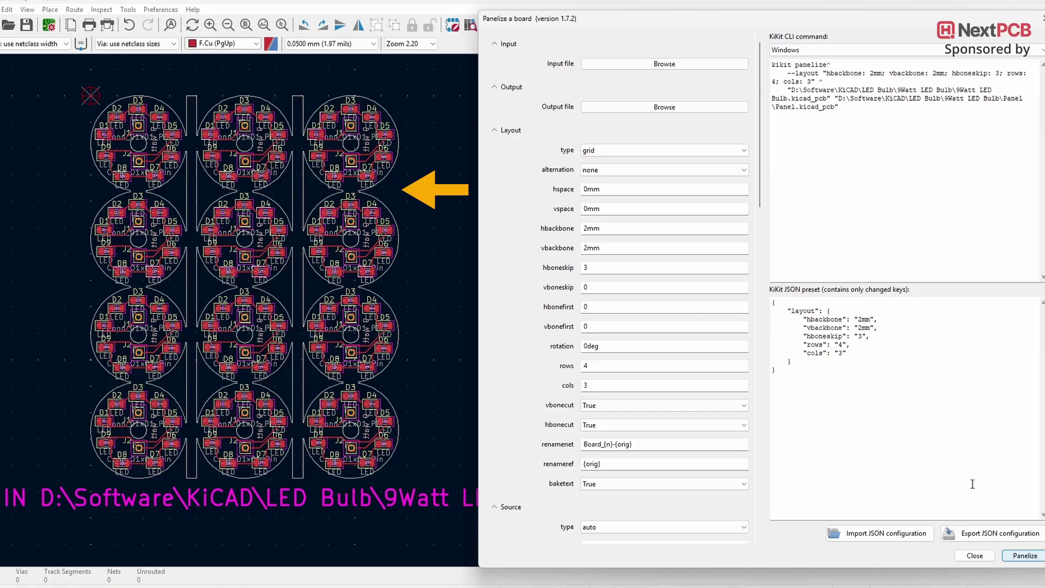
- Set hbonefirst to 1 and regenerate the panel
double_click(583, 306)
text(1)
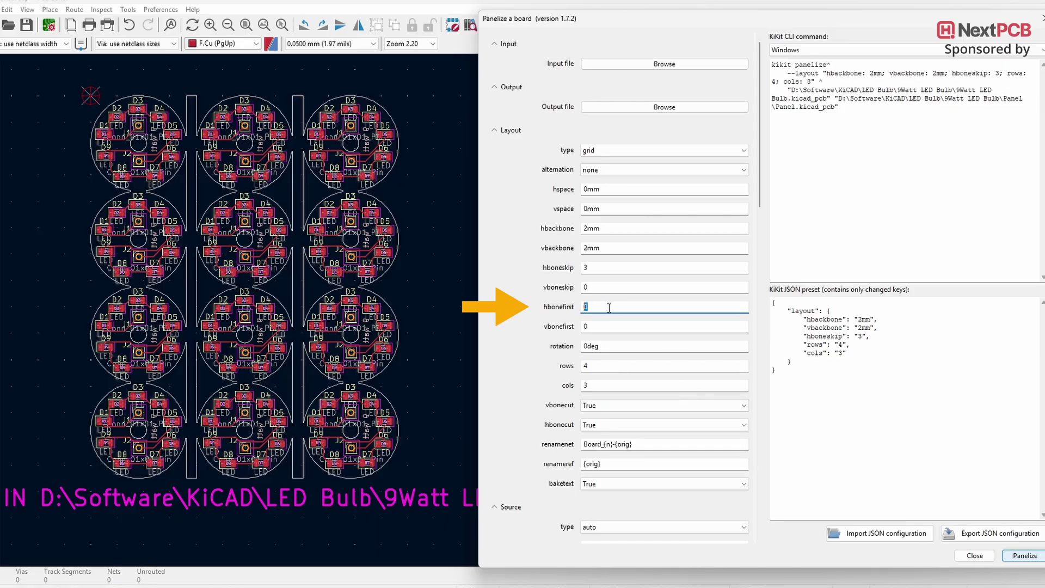
click(1010, 561)
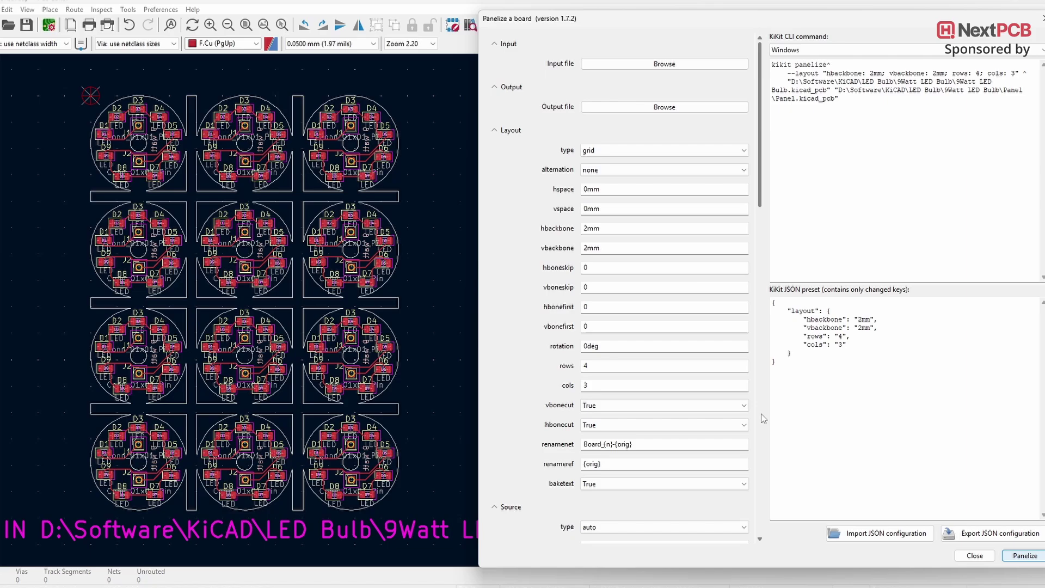
- Rotate the boards by 30° and regenerate the panel
click(583, 346)
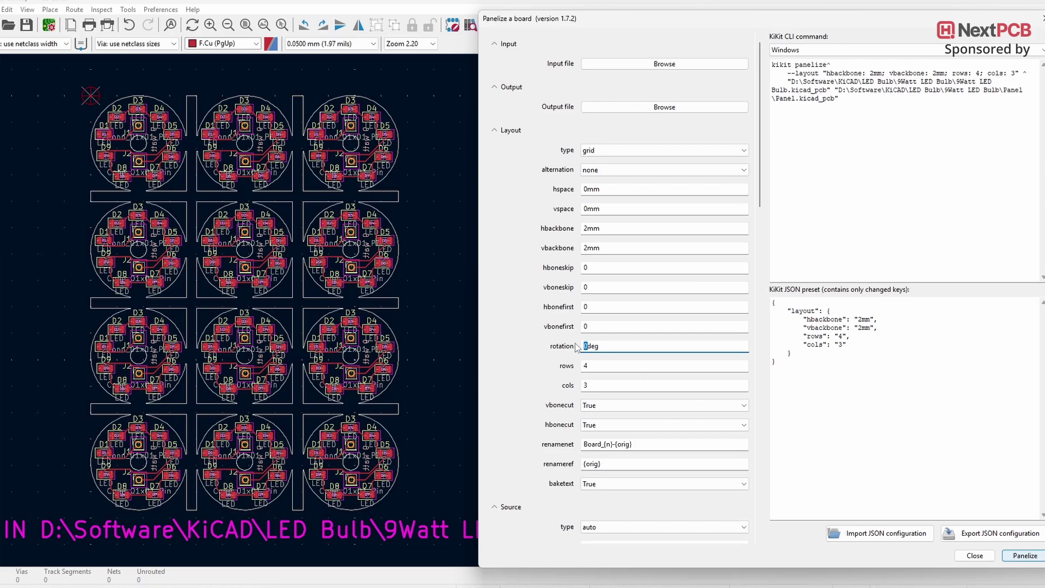
text(30)
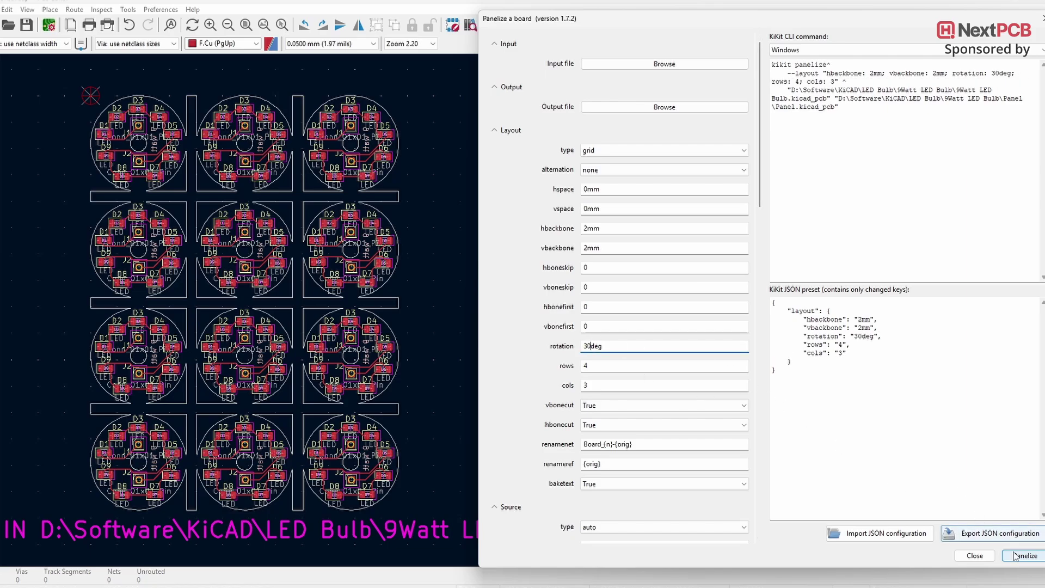
click(1014, 554)
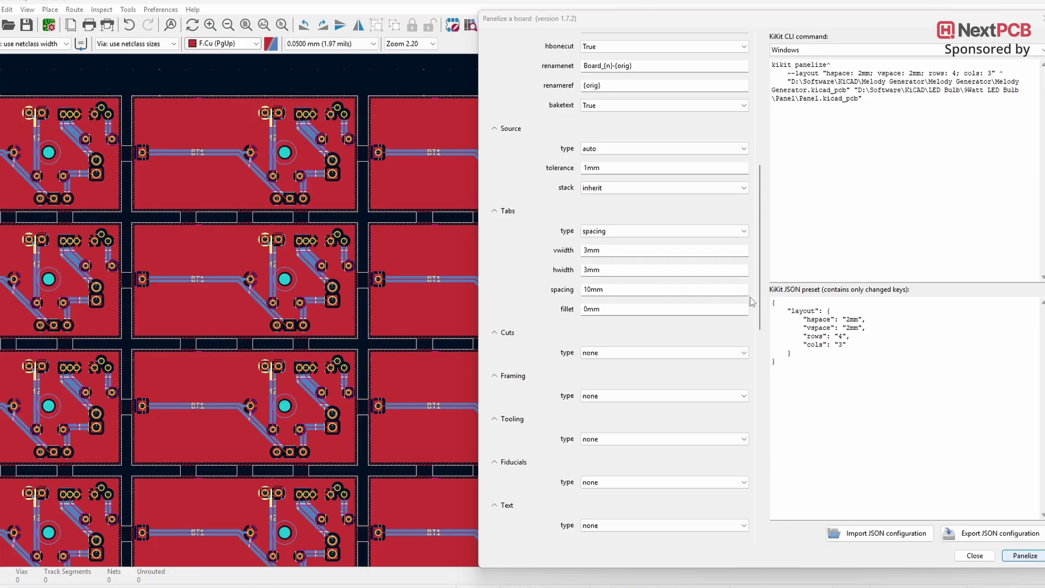
- Switch the tabs to fixed type and regenerate the panel
click(726, 234)
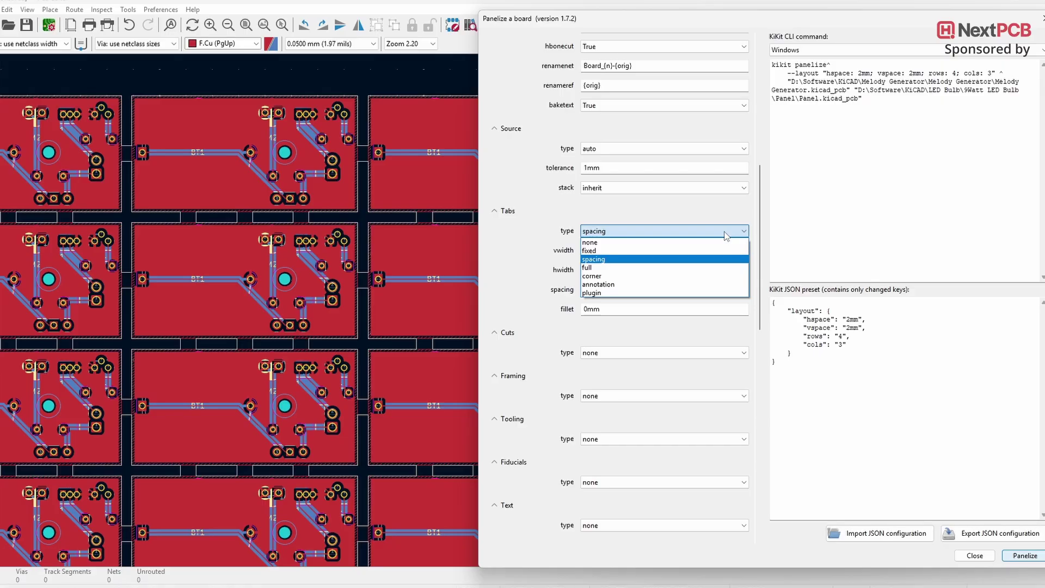
click(634, 251)
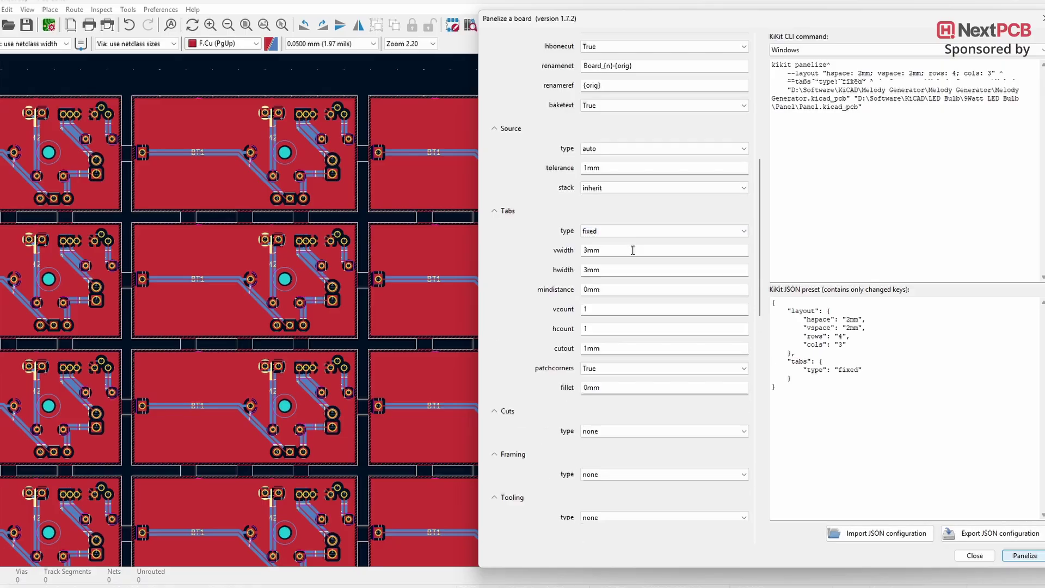
click(1021, 560)
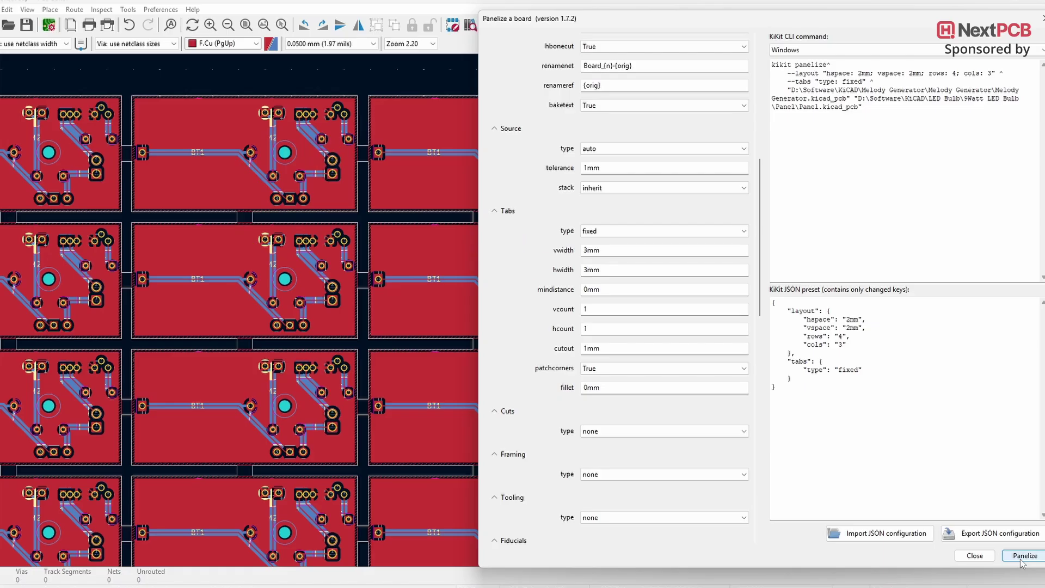
- Set vertical and horizontal tab widths to 8mm and regenerate the panel
click(584, 251)
text(8)
click(588, 270)
key(Delete)
text(8)
click(1014, 557)
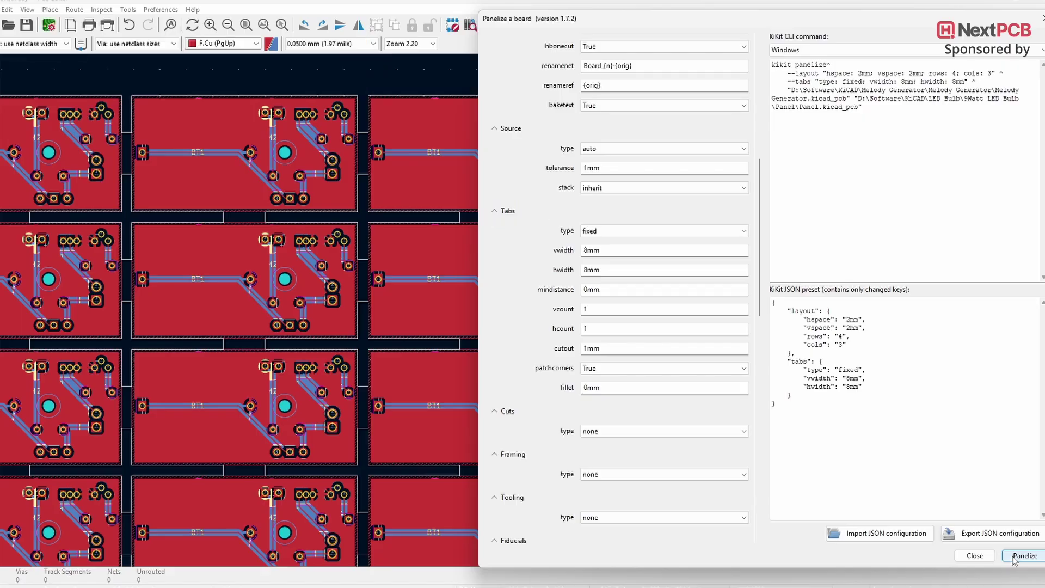
- Change the vertical and horizontal tab counts to four per edge and regenerate
double_click(582, 309)
text(4)
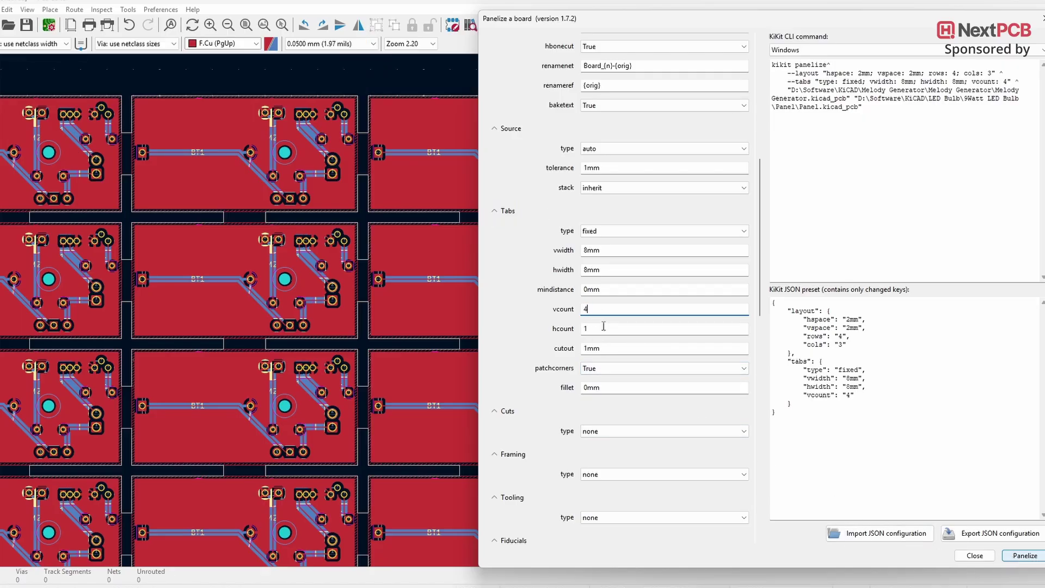
double_click(586, 329)
text(34)
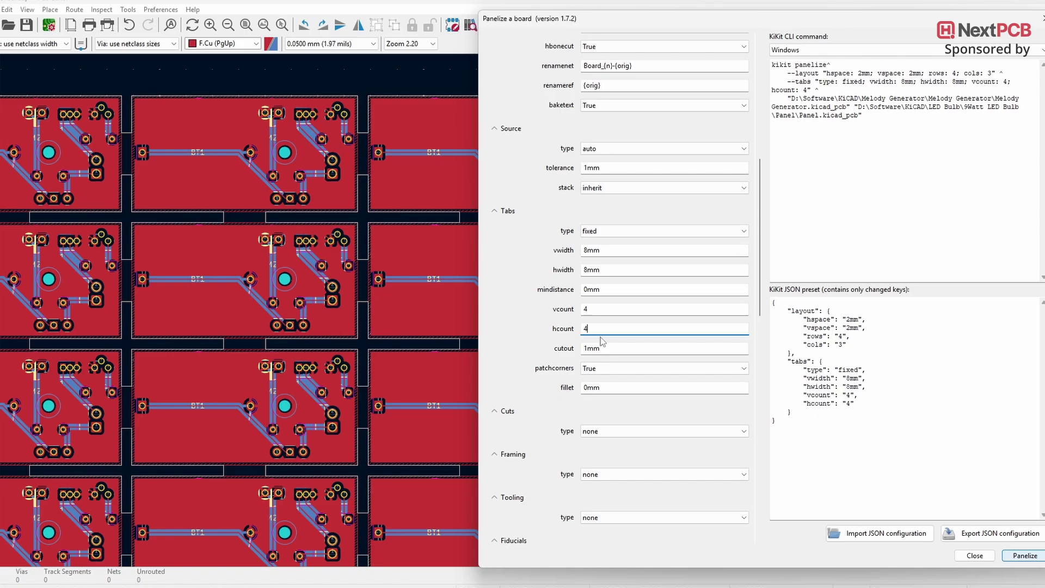
click(1015, 557)
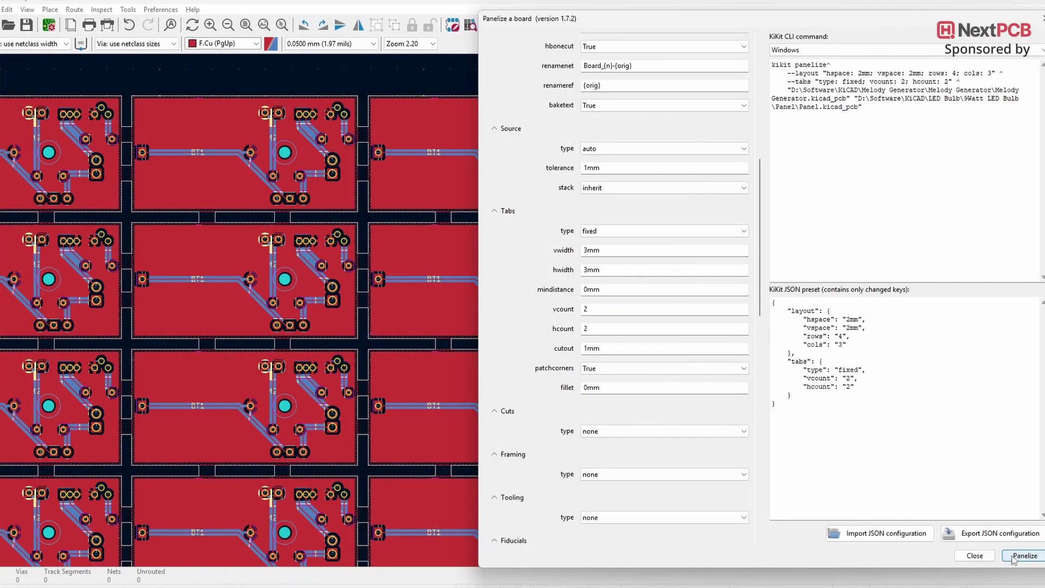
- Set the fixed tabs' minimum distance to 10mm and regenerate the panel
drag(587, 290, 578, 290)
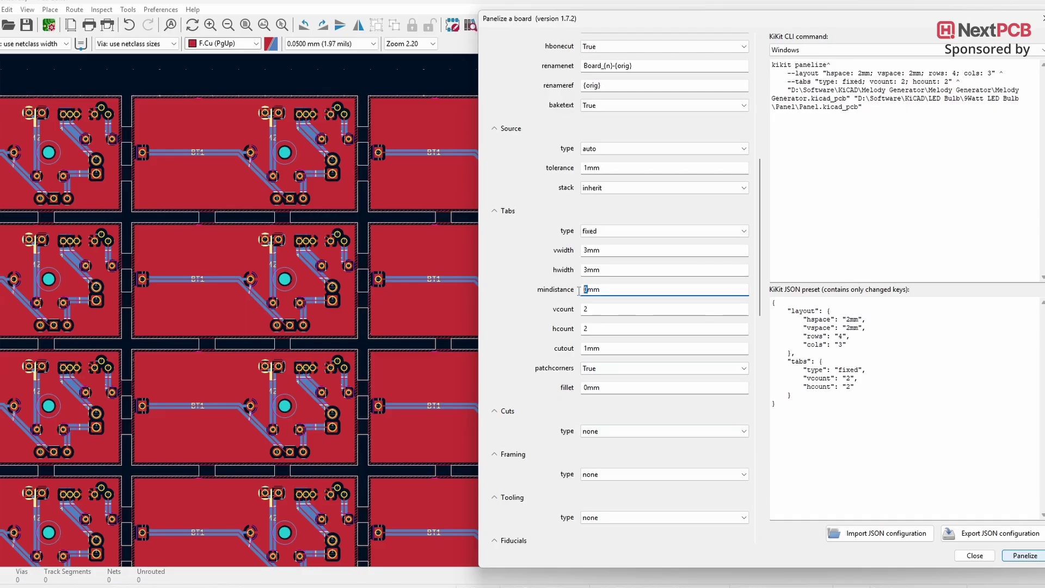
text(10)
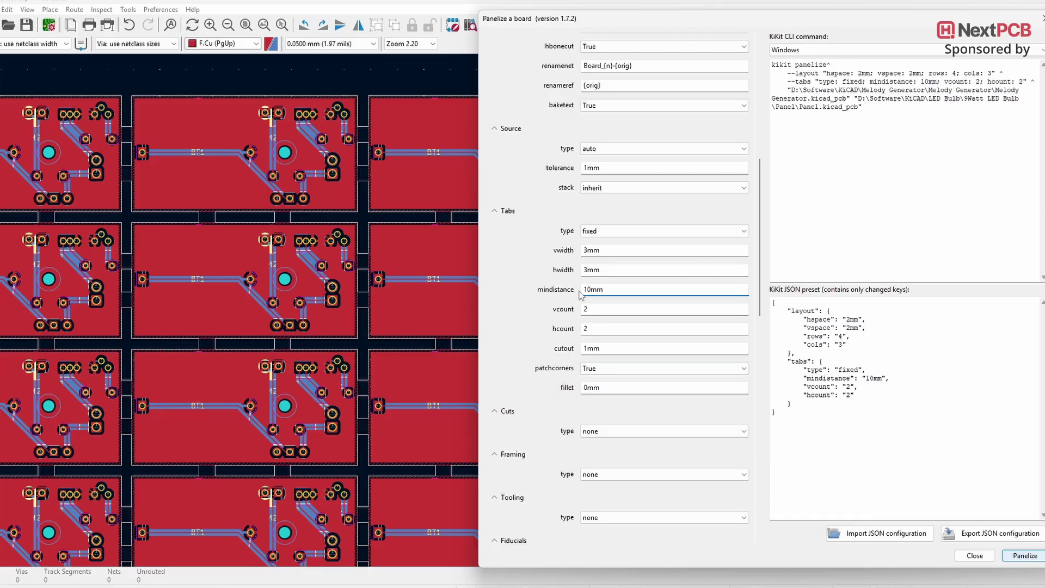
click(1012, 556)
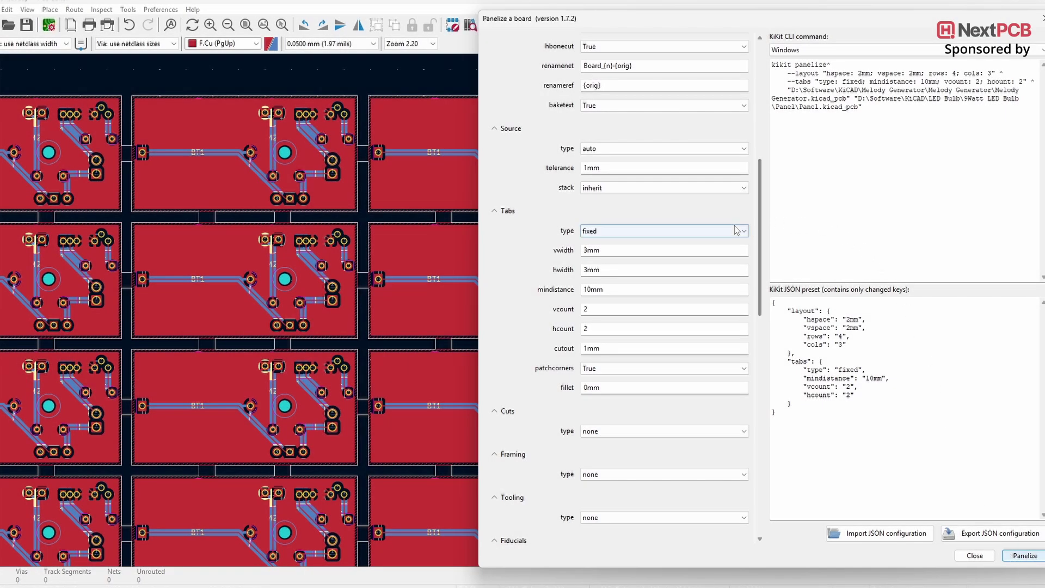
- Switch the tab type to spacing
click(736, 229)
click(609, 261)
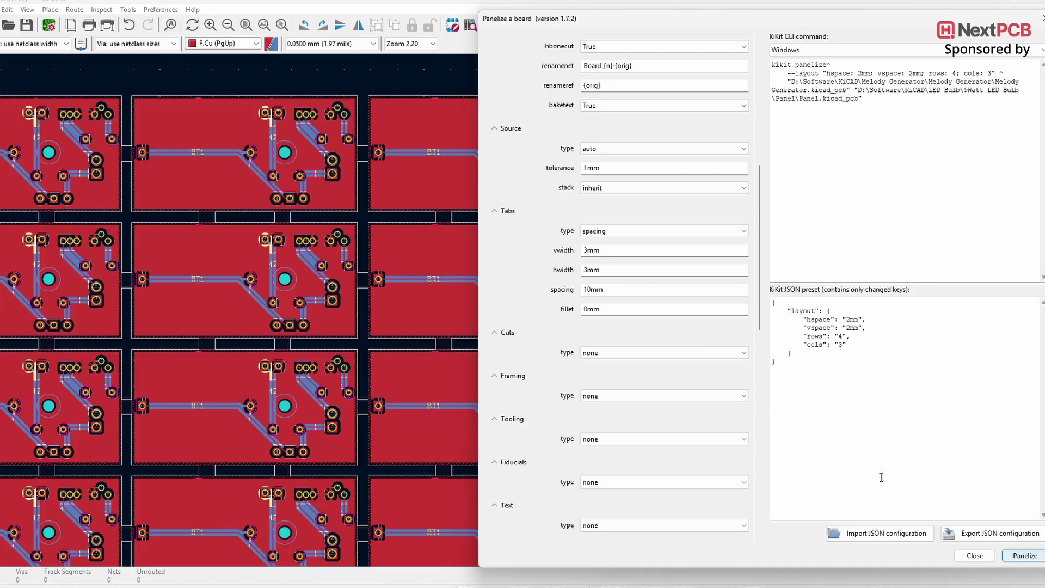
- Regenerate the panel with spacing tabs, then with full tabs
click(1018, 557)
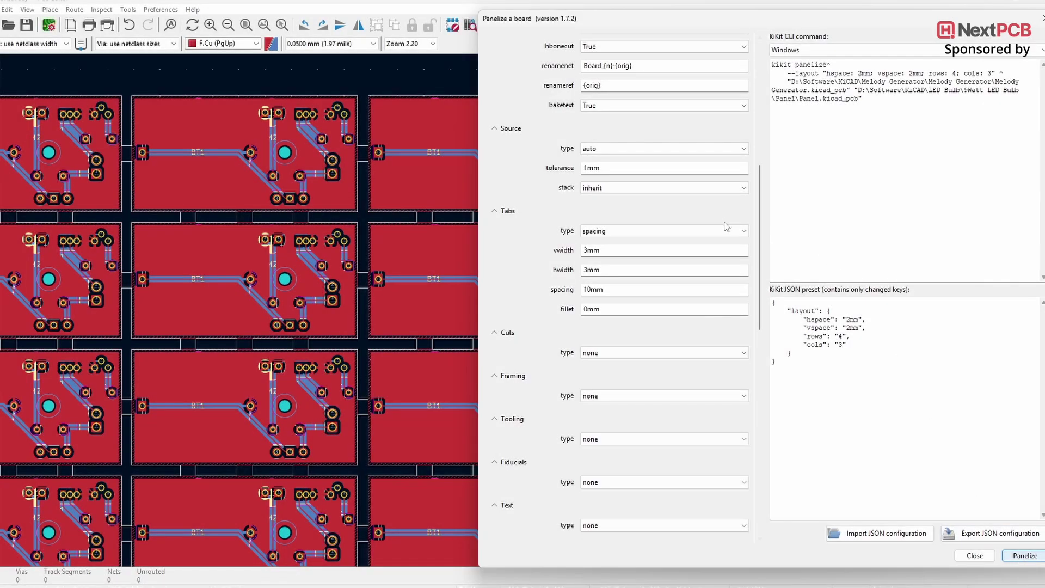
click(728, 231)
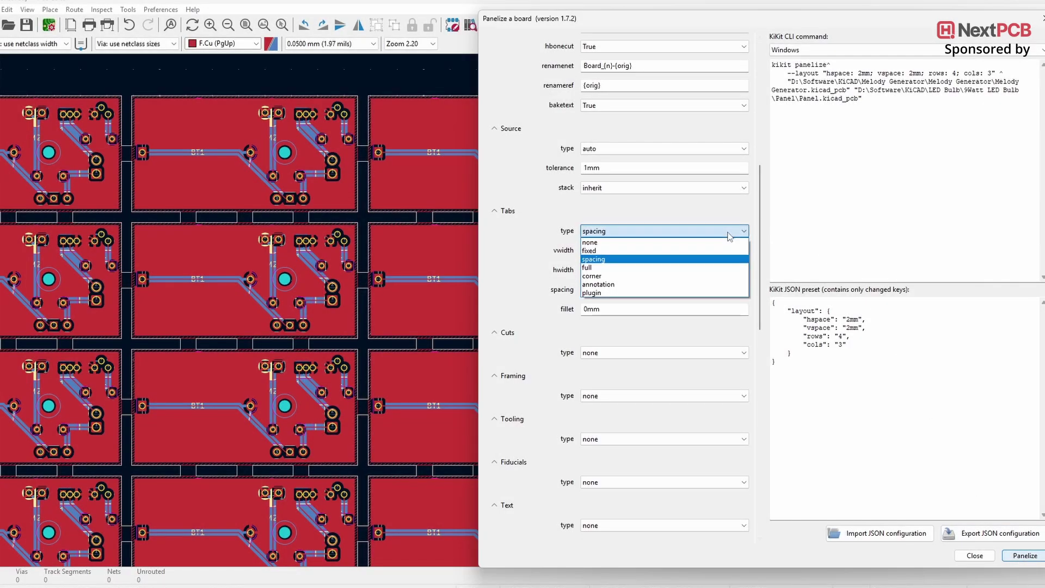
click(624, 267)
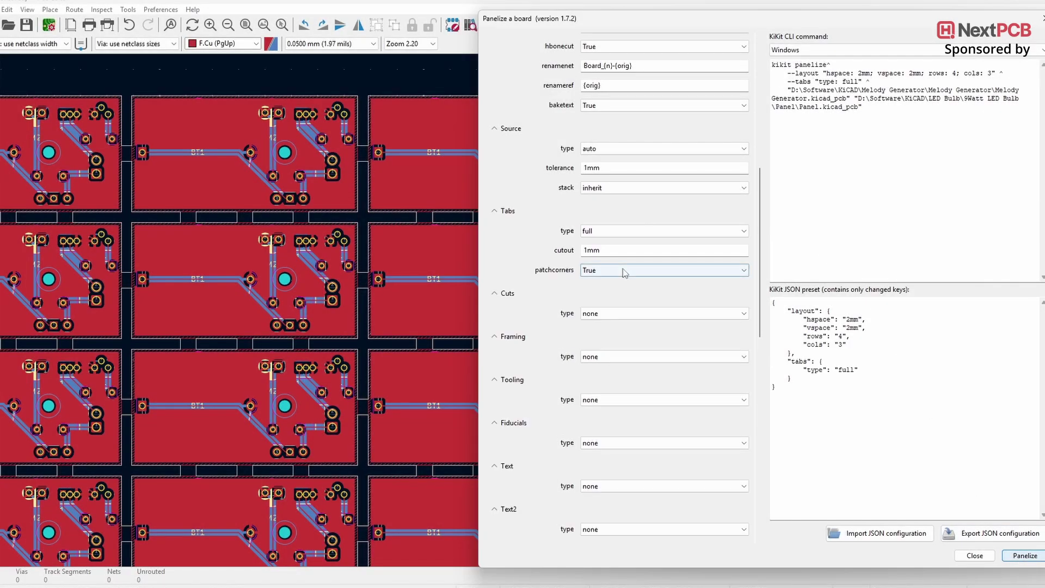
click(1022, 557)
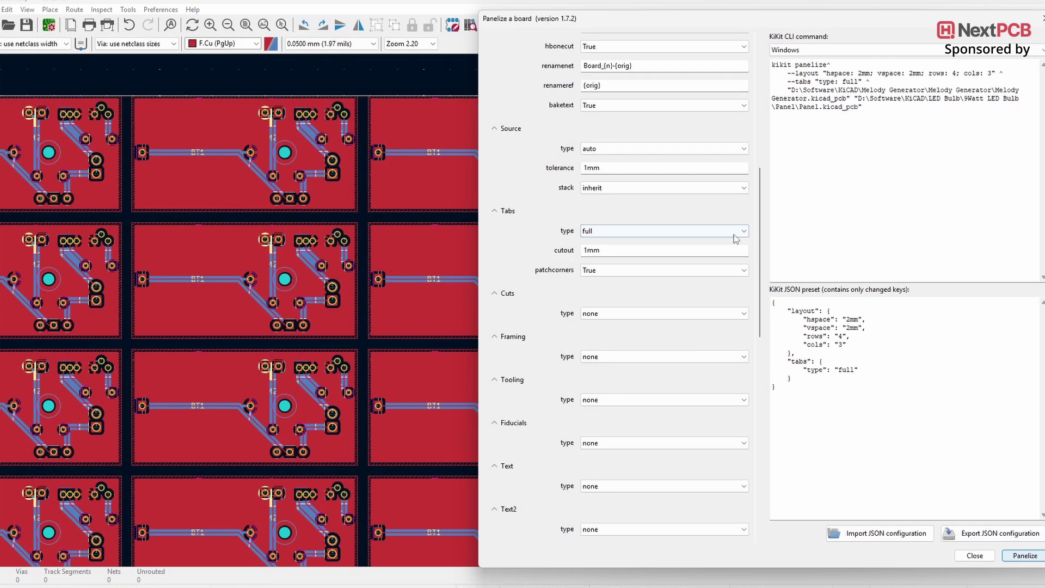
- Switch to corner tabs 10mm wide and regenerate the panel
click(743, 232)
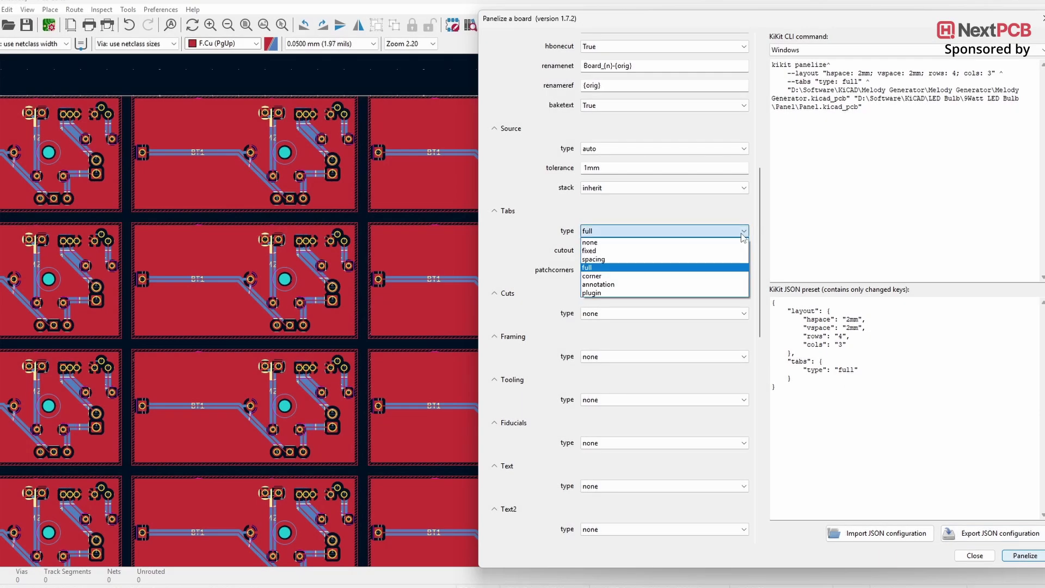
click(612, 276)
click(599, 251)
text(10mm)
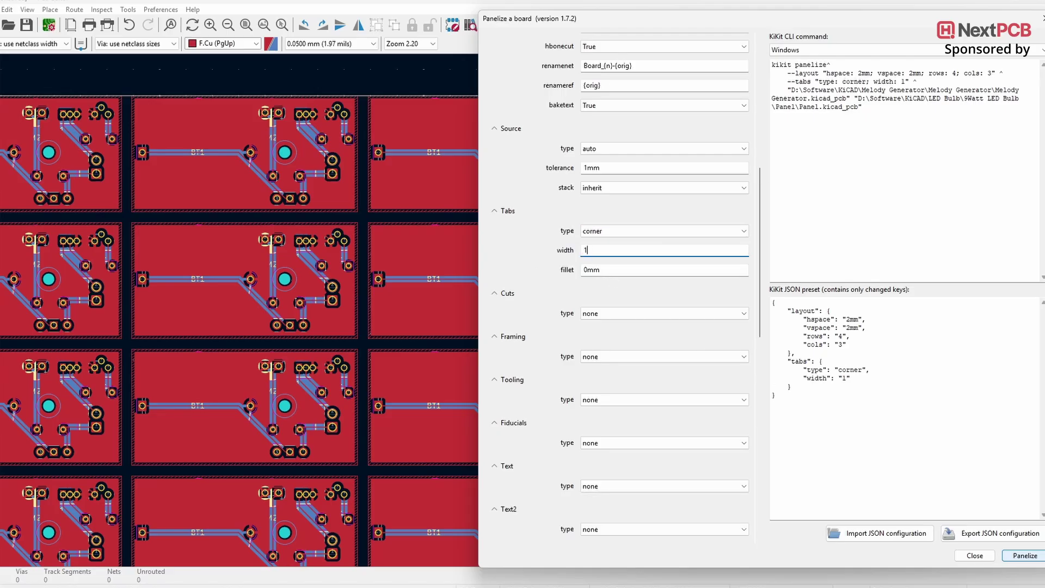
click(1021, 556)
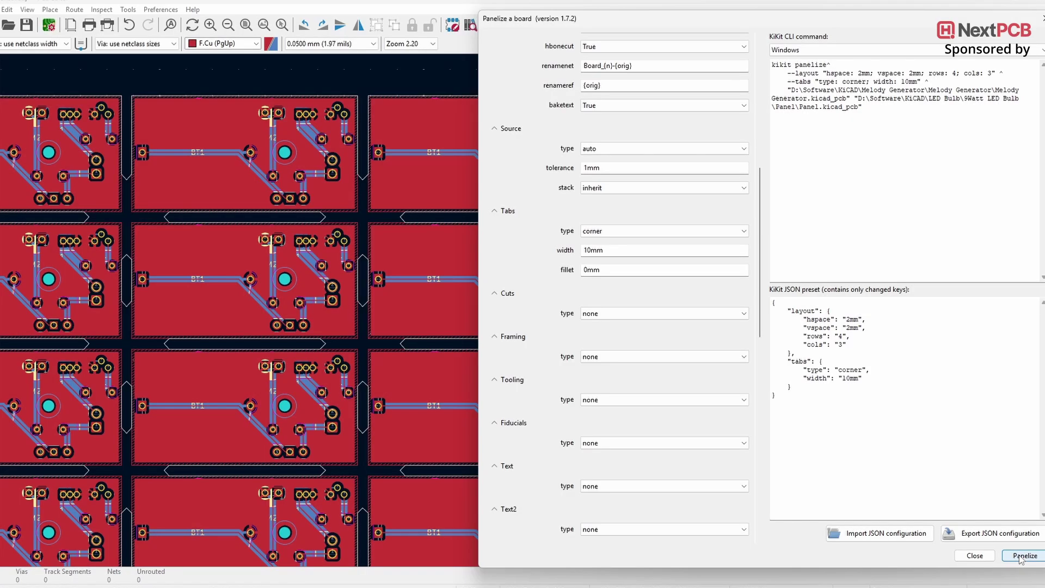
- Switch to annotation tabs and regenerate the panel
click(700, 236)
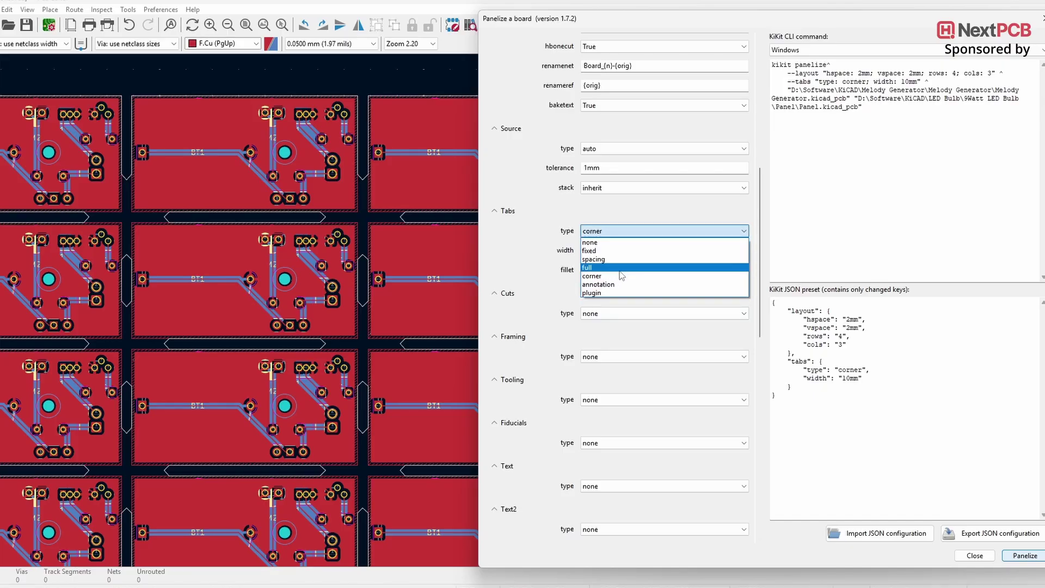
click(609, 284)
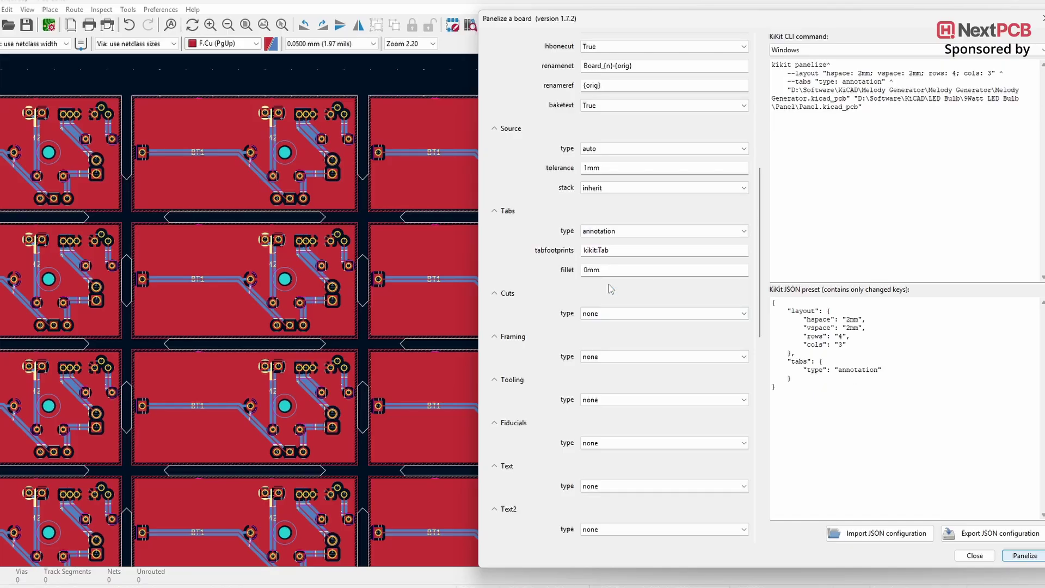
click(1015, 556)
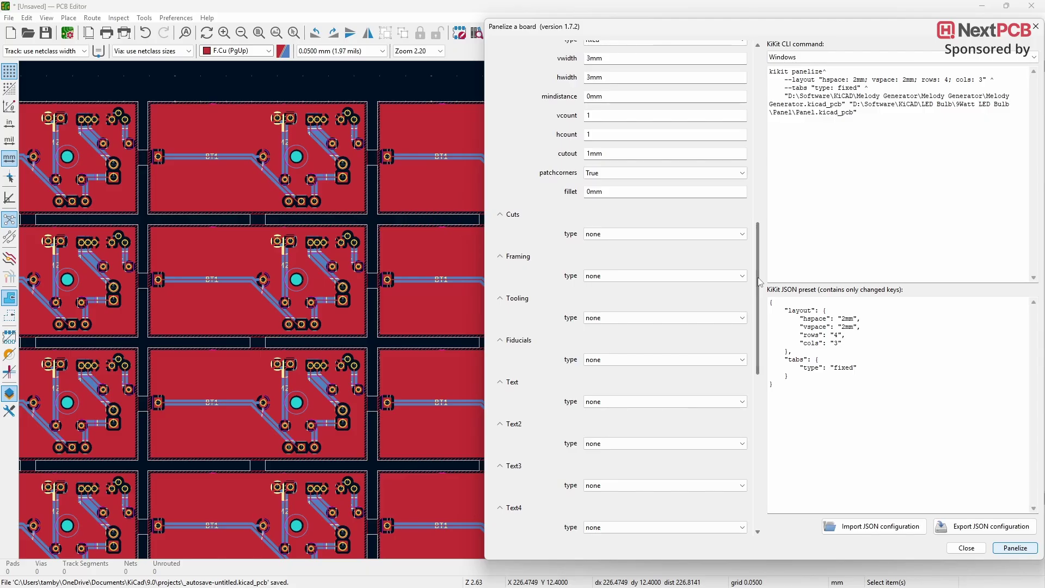
- Switch the cuts to mousebites and regenerate the panel
click(738, 234)
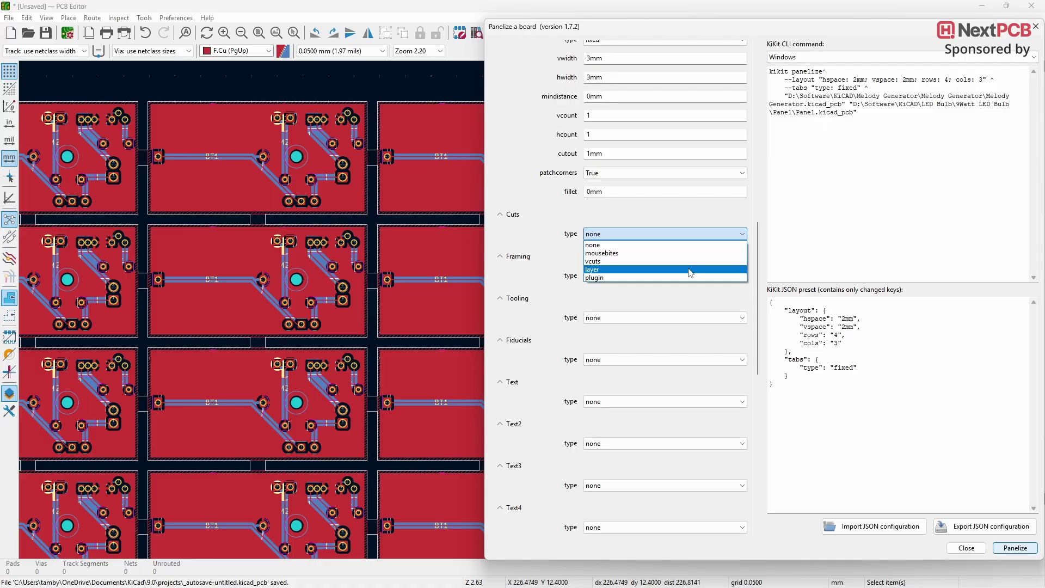
click(619, 253)
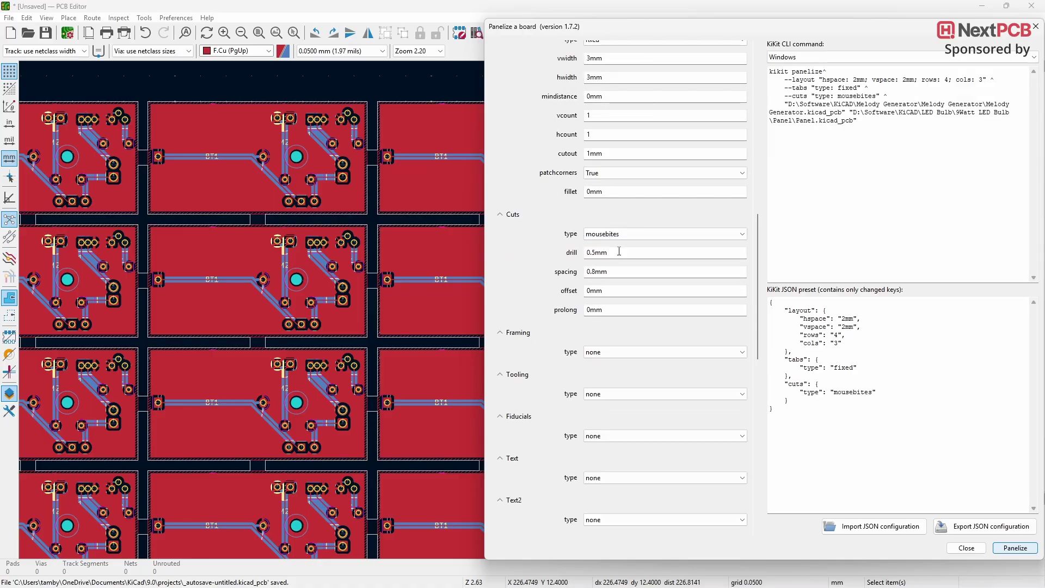
click(1015, 548)
- Try mousebite offsets of 0.2mm and 0.5mm, regenerating the panel each time
click(589, 294)
text(.2)
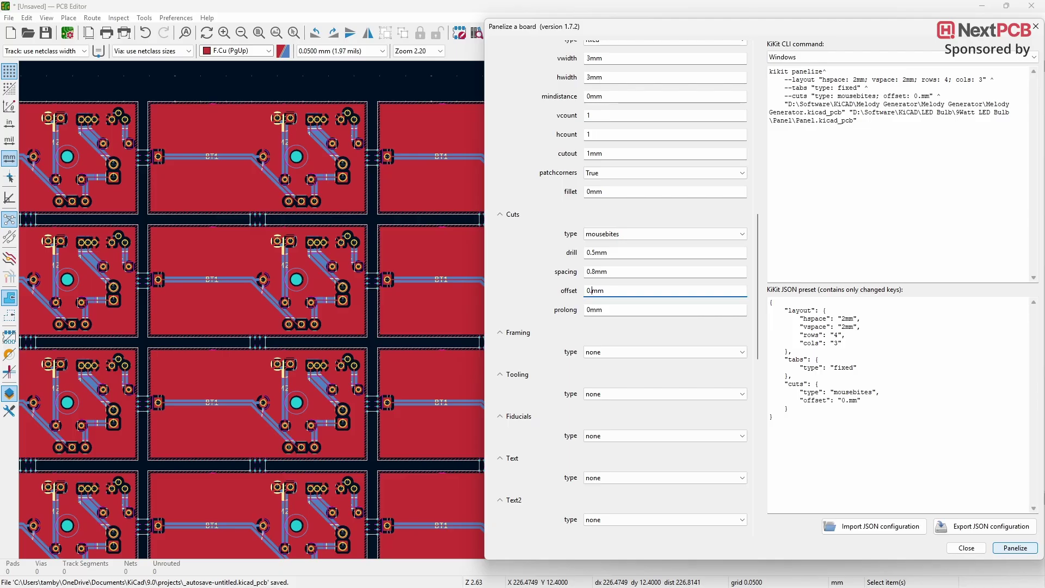
click(1007, 549)
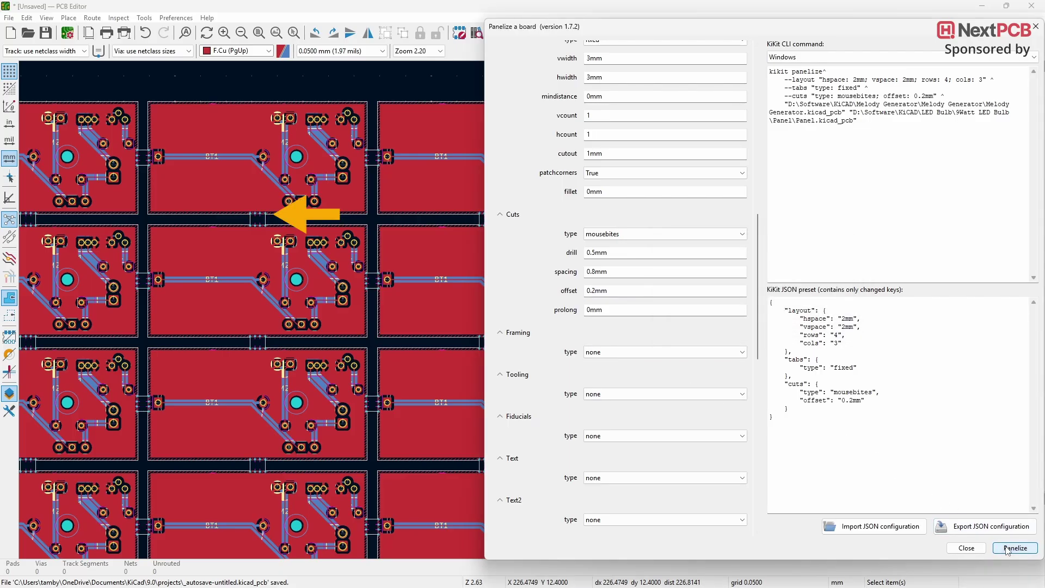
click(596, 290)
text(5)
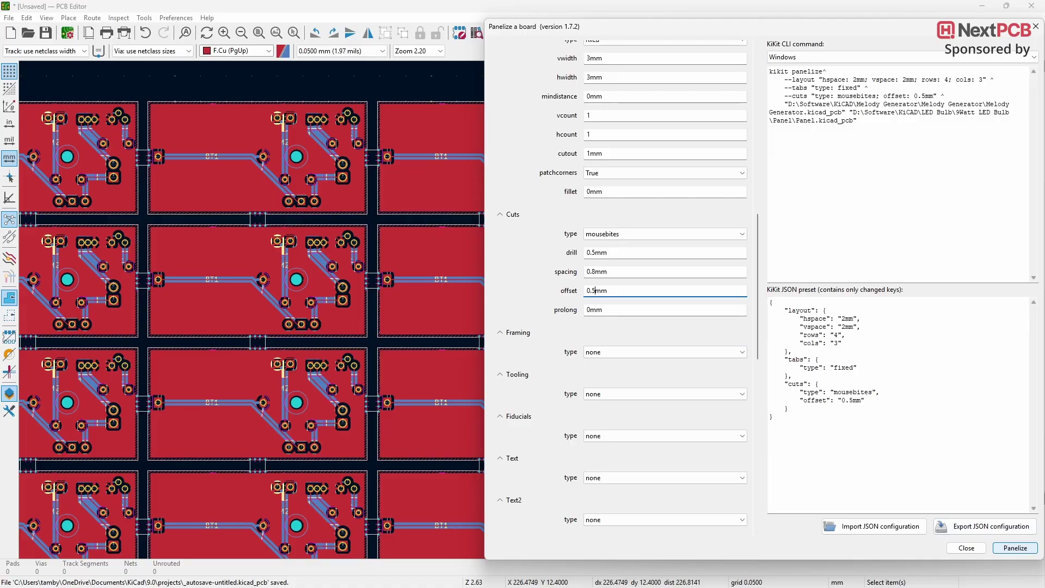
click(1015, 548)
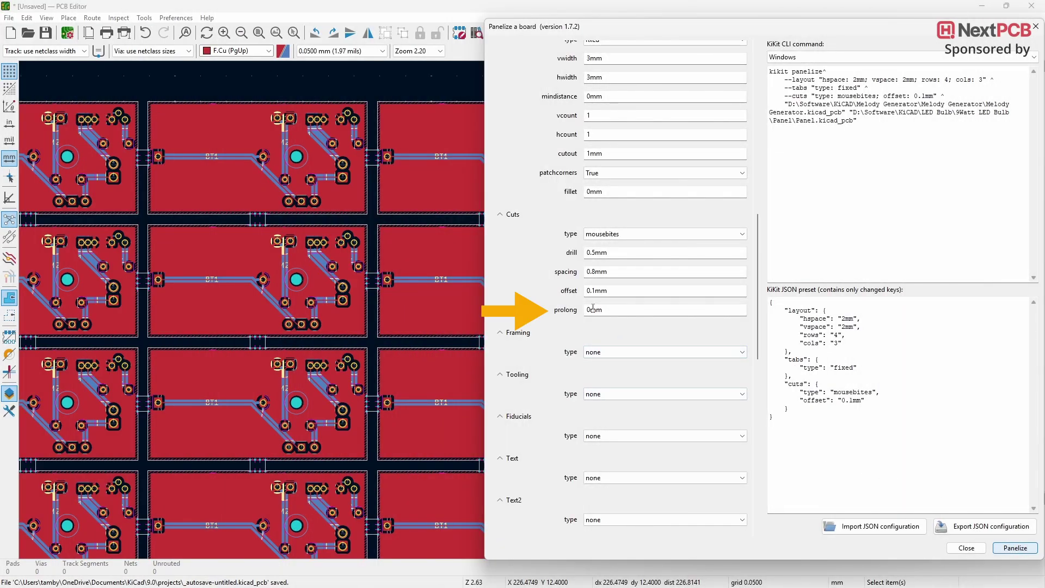
- Set the mousebite prolong to 1mm and regenerate the panel
click(592, 308)
key(BackSpace)
text(1)
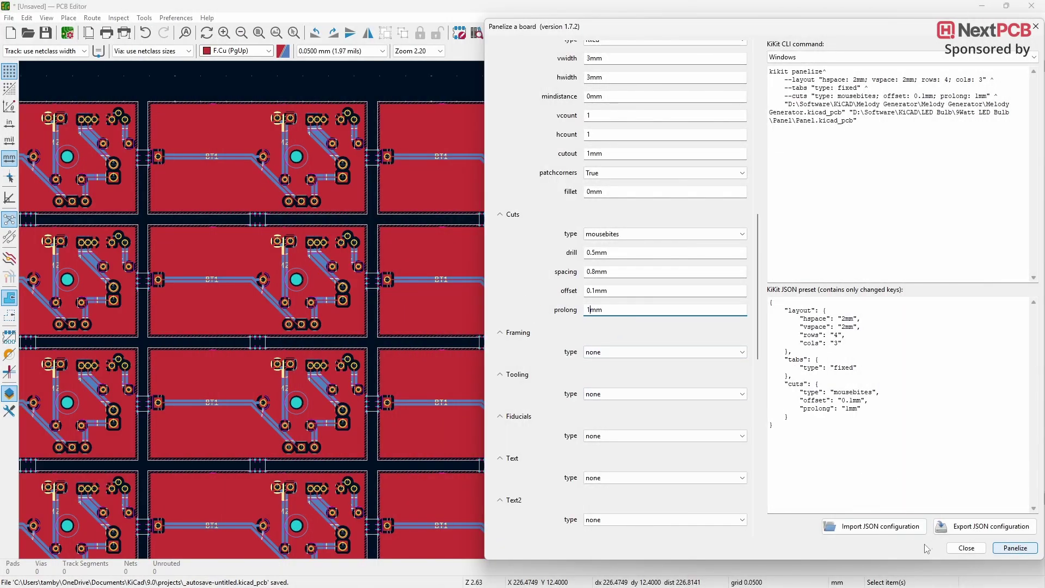
click(1001, 550)
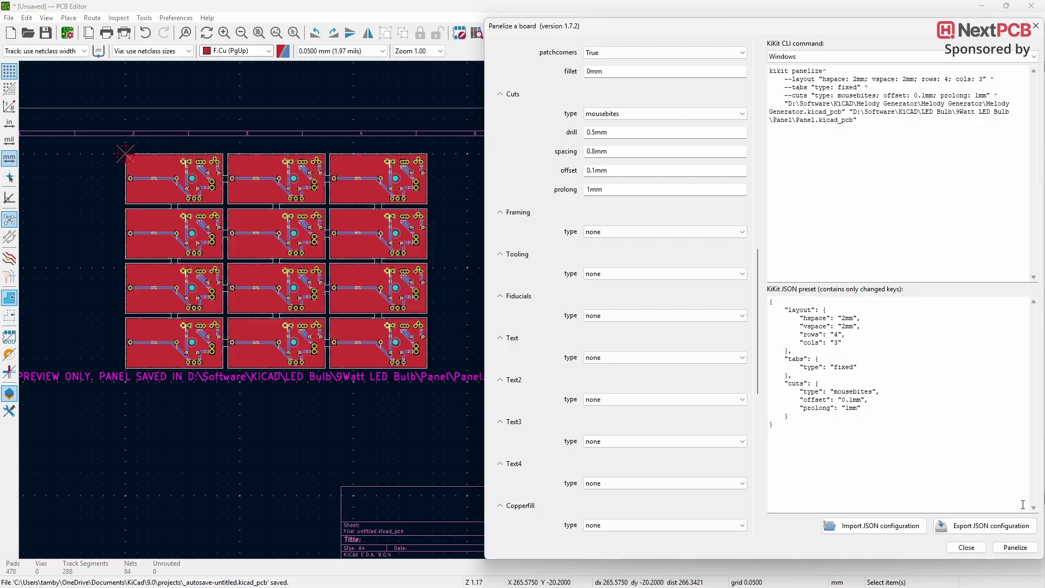
- Switch framing to railstb top-and-bottom rails with 5mm vspace and regenerate the panel
click(710, 233)
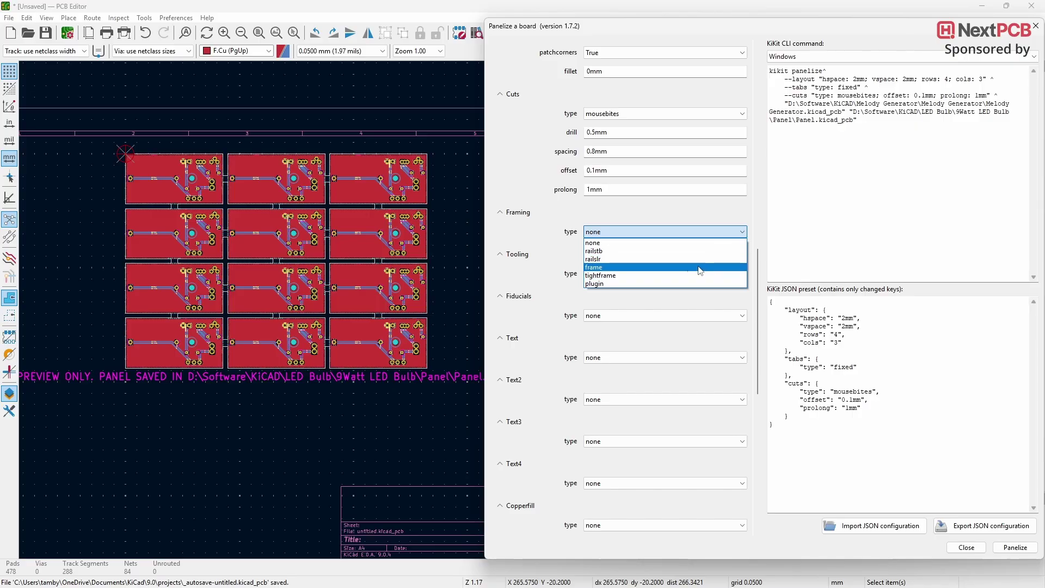
click(608, 251)
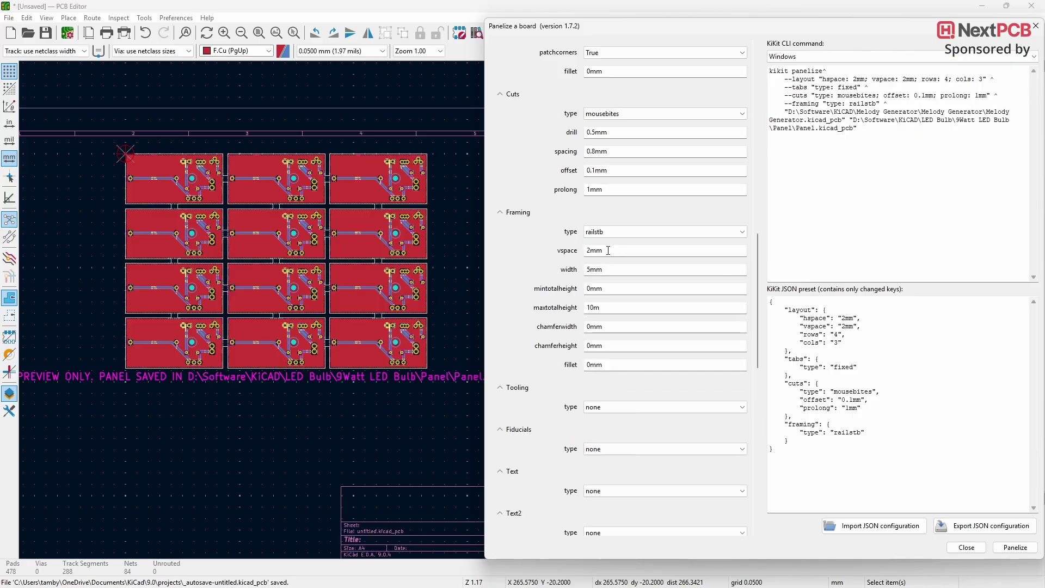
click(1015, 547)
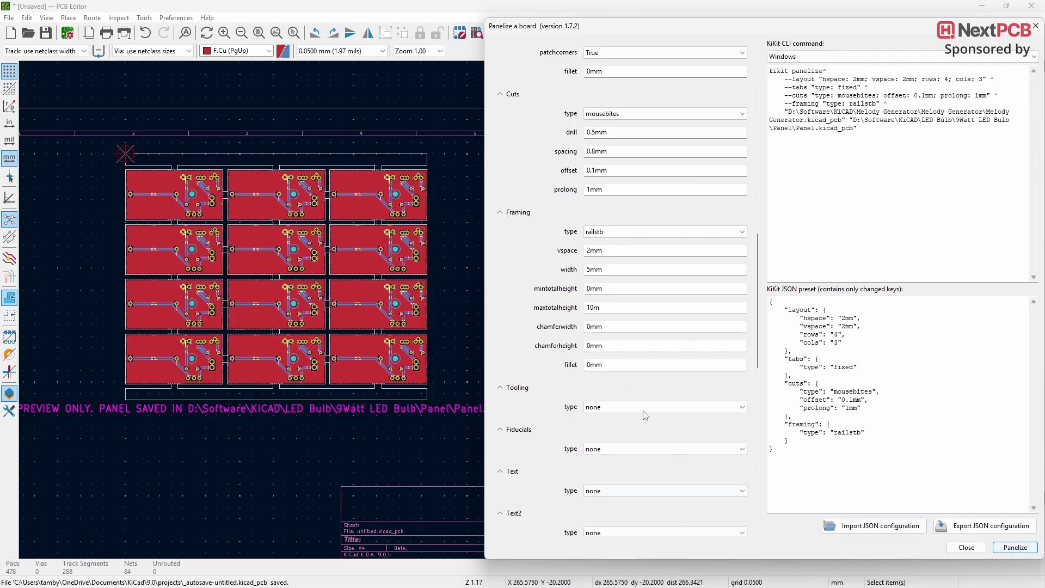
click(589, 250)
key(BackSpace)
text(5)
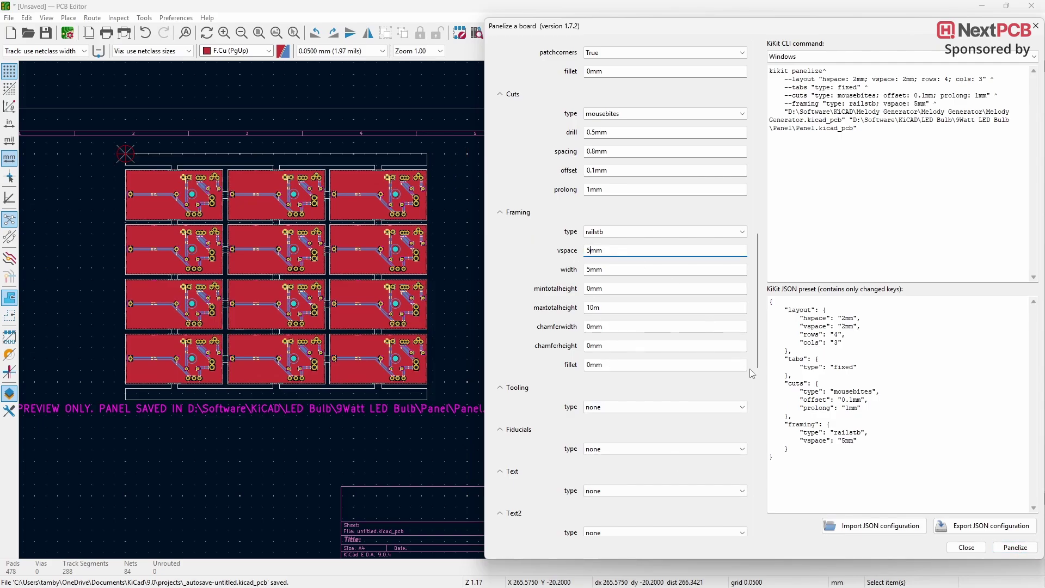
click(1009, 551)
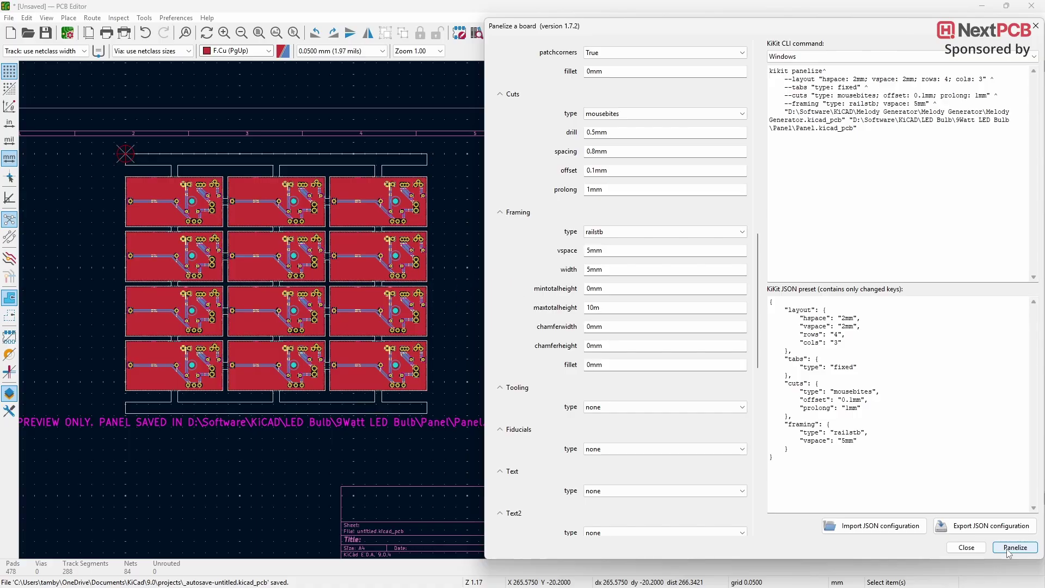
click(1014, 547)
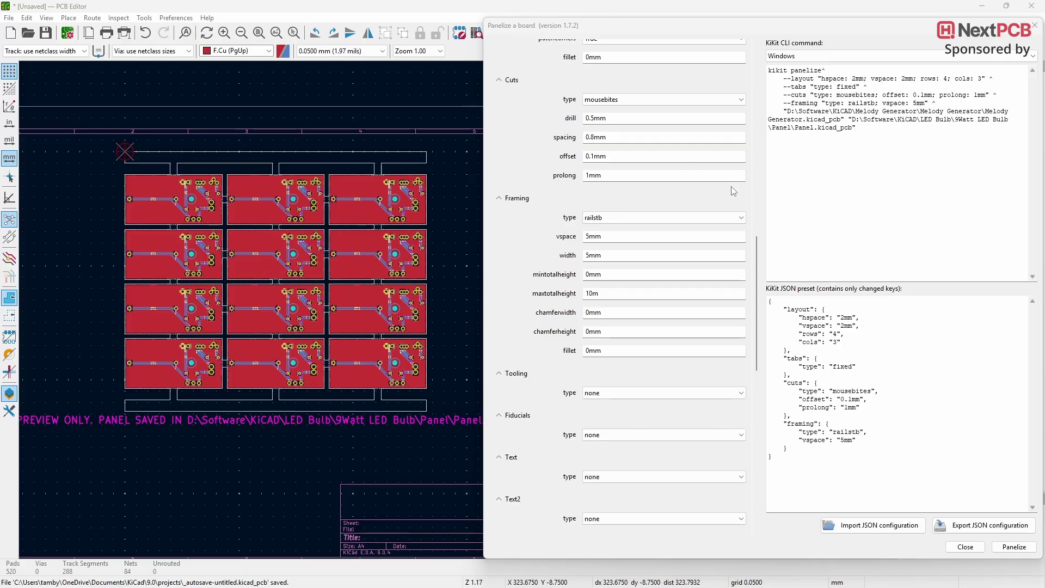
- Set rail chamfer width and height to 2mm and regenerate the panel
click(591, 314)
key(BackSpace)
text(2)
click(590, 333)
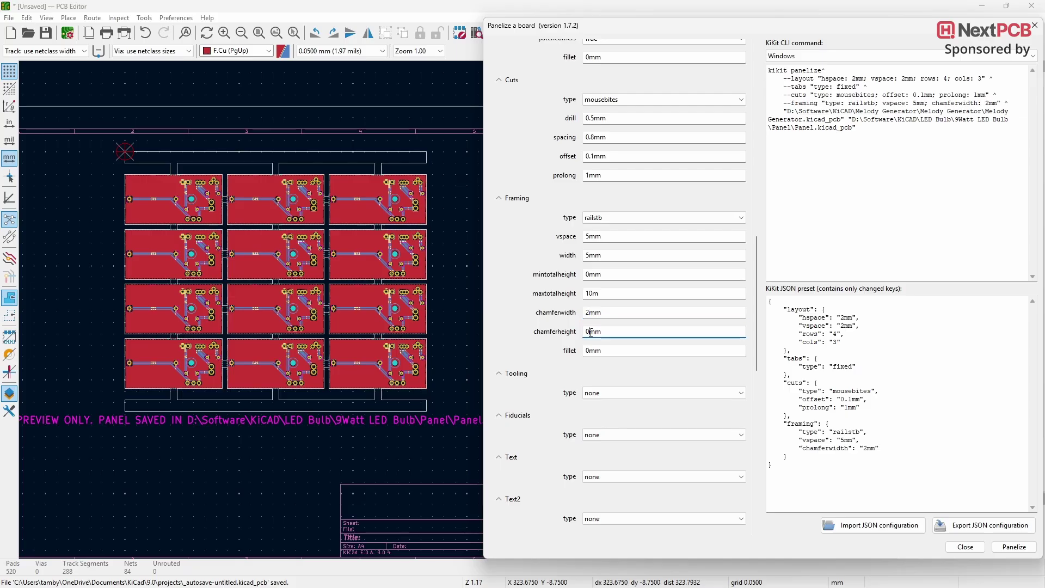
key(BackSpace)
text(2)
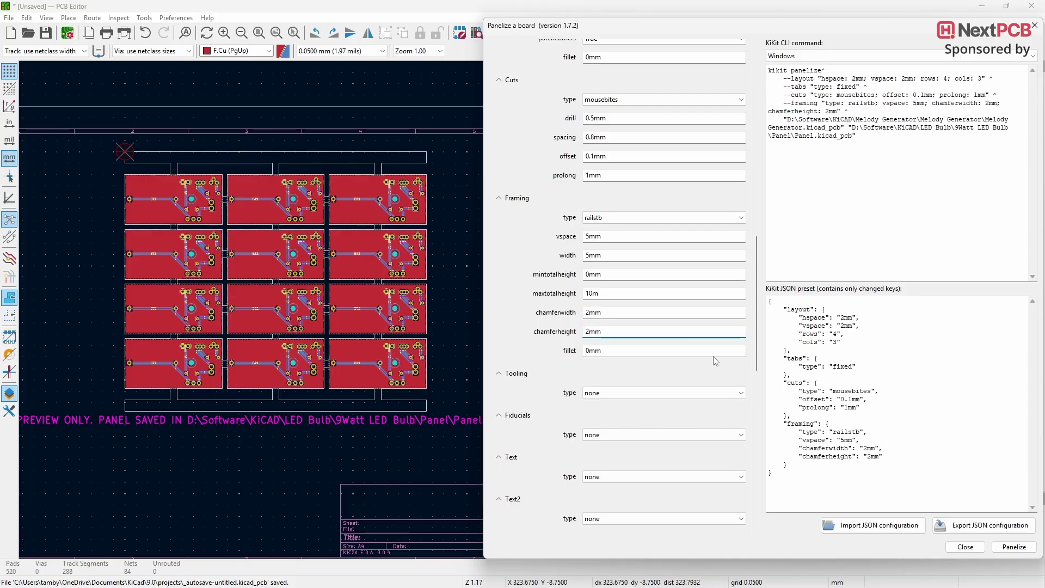
click(1014, 547)
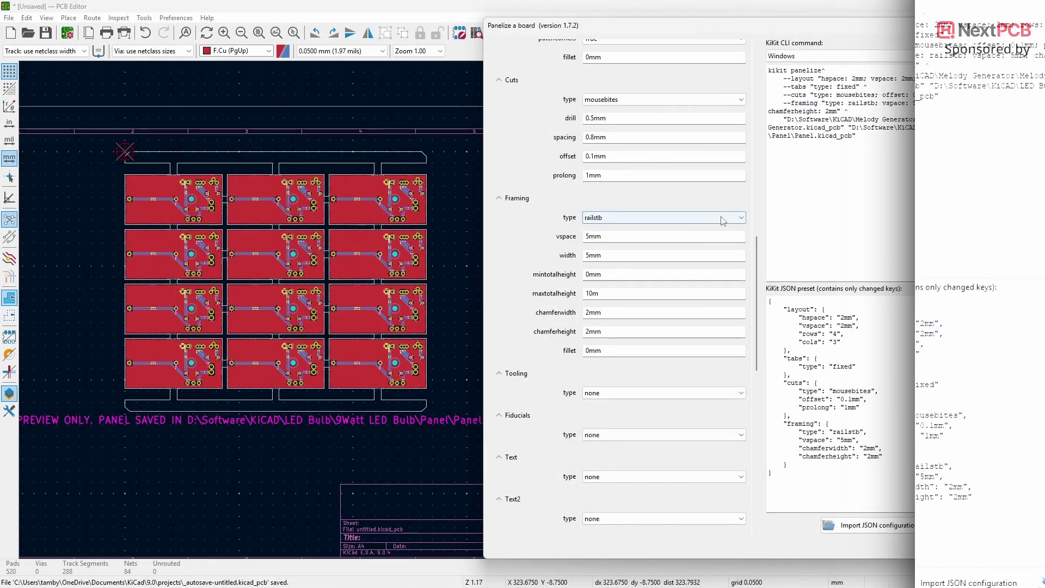
click(721, 217)
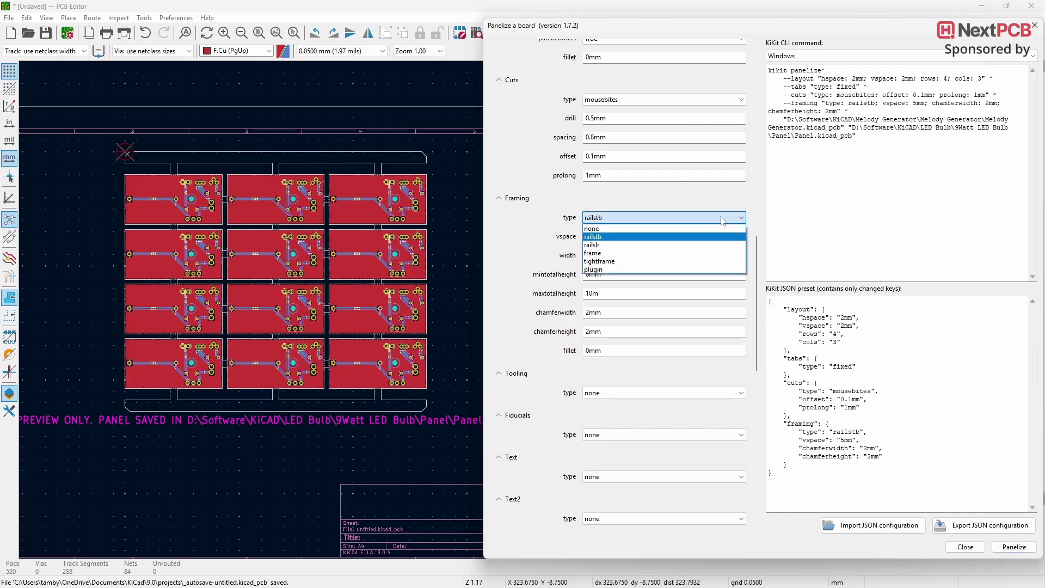
- Preview railslr and full frame framing, then settle on tightframe and regenerate
click(613, 245)
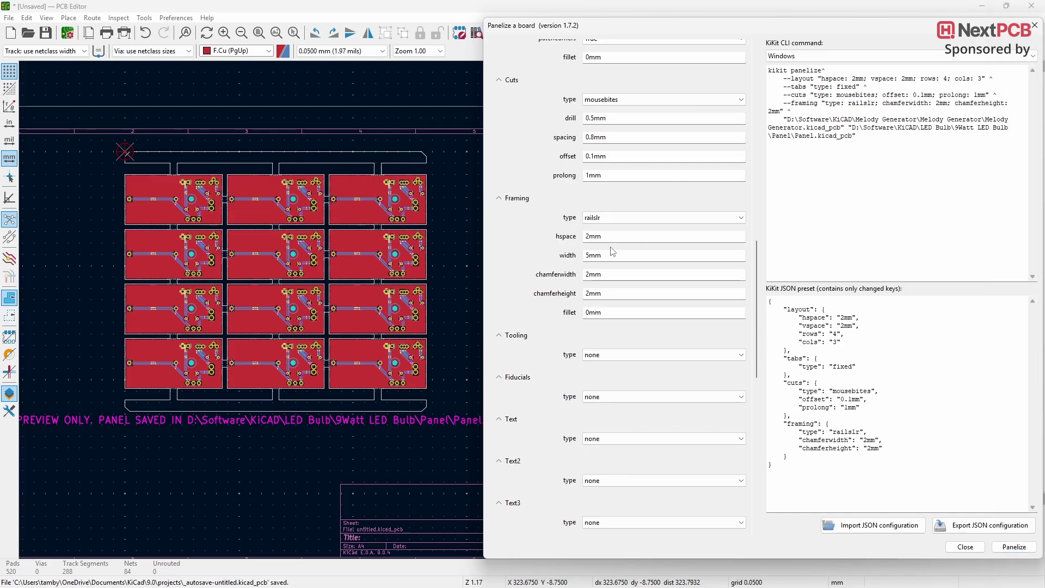
click(1013, 547)
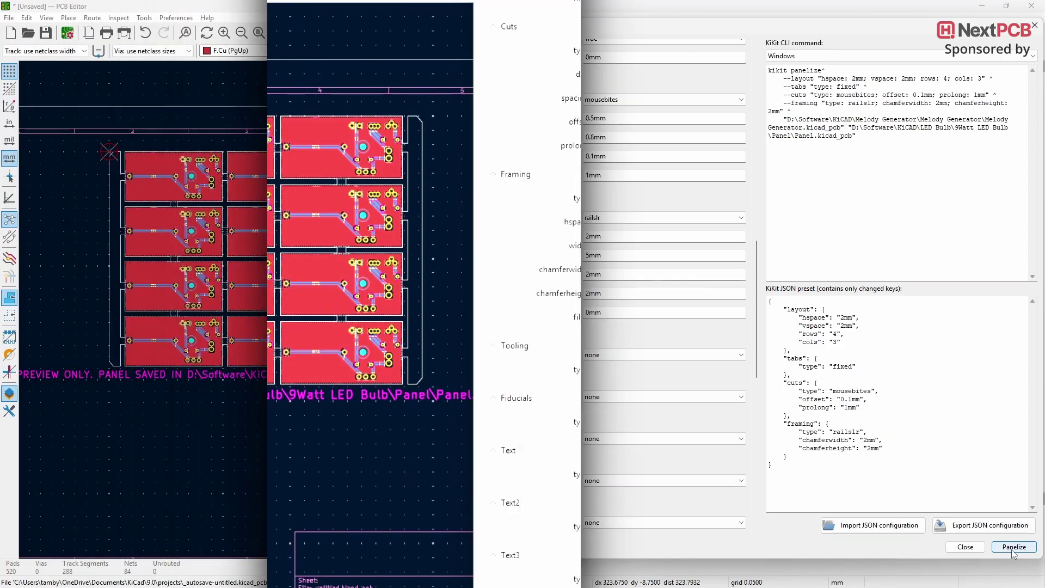
click(599, 217)
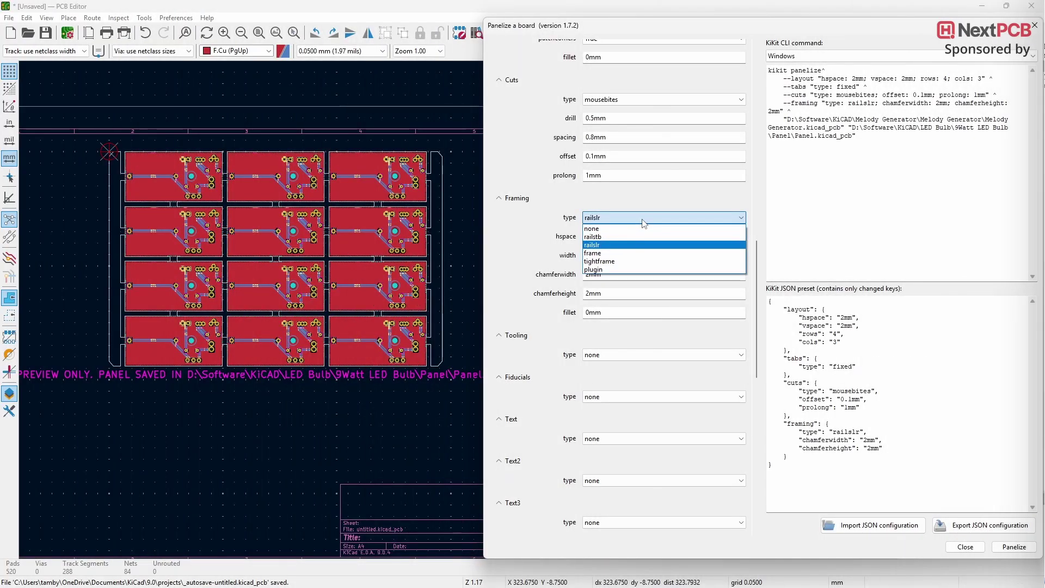
click(584, 253)
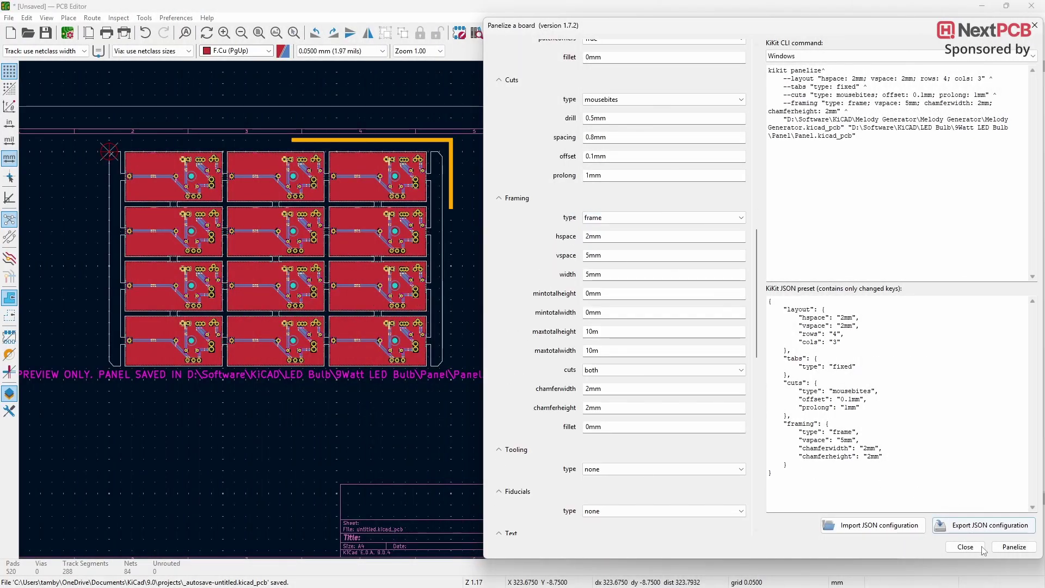
click(1006, 547)
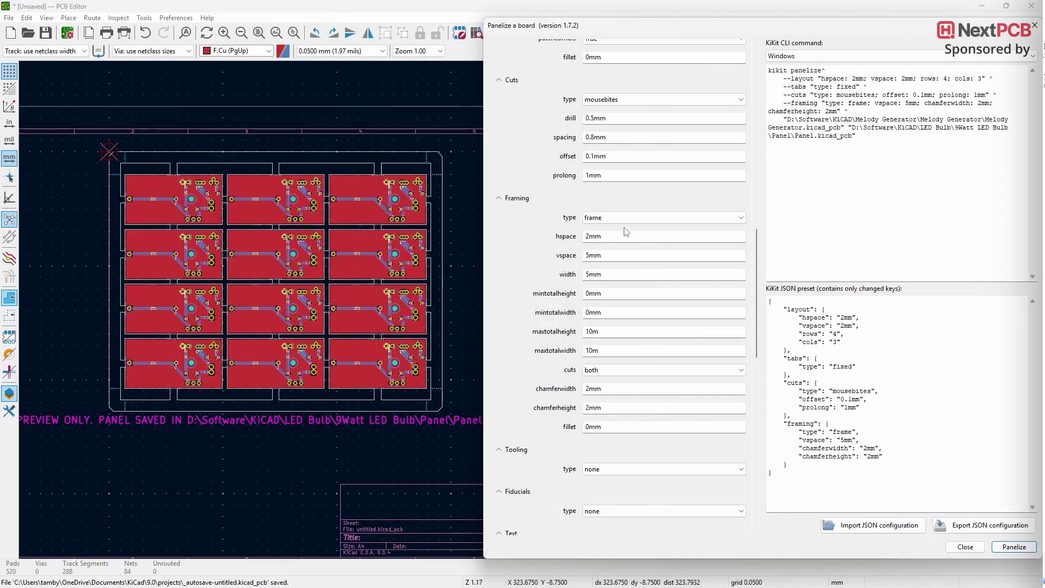
click(626, 218)
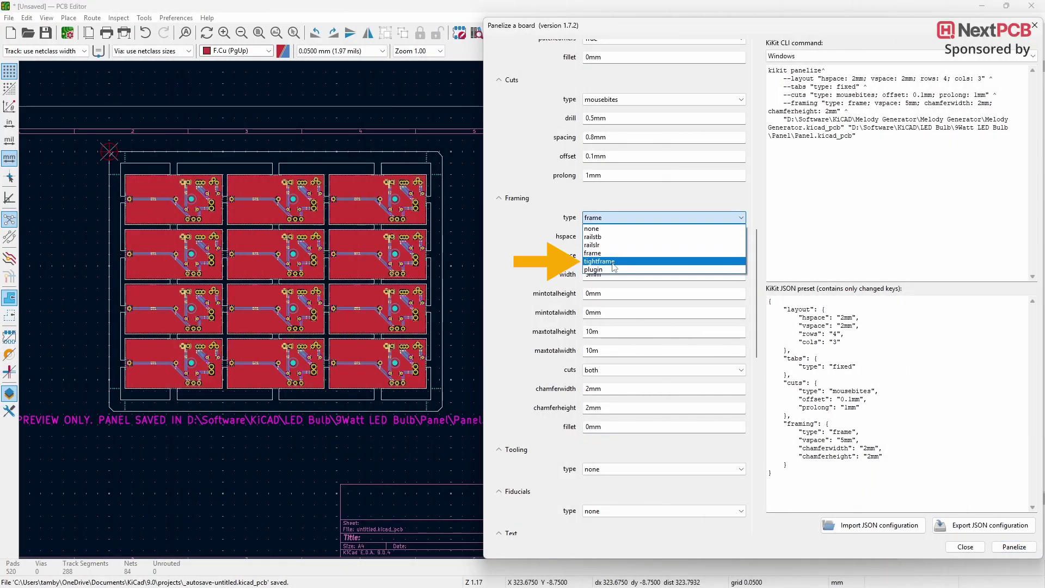
click(613, 264)
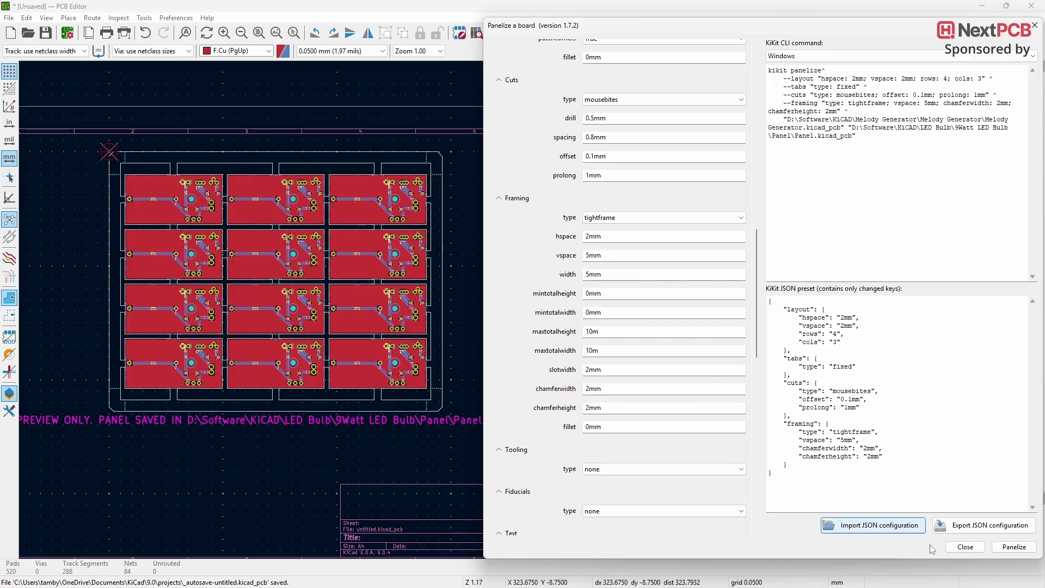
click(1003, 548)
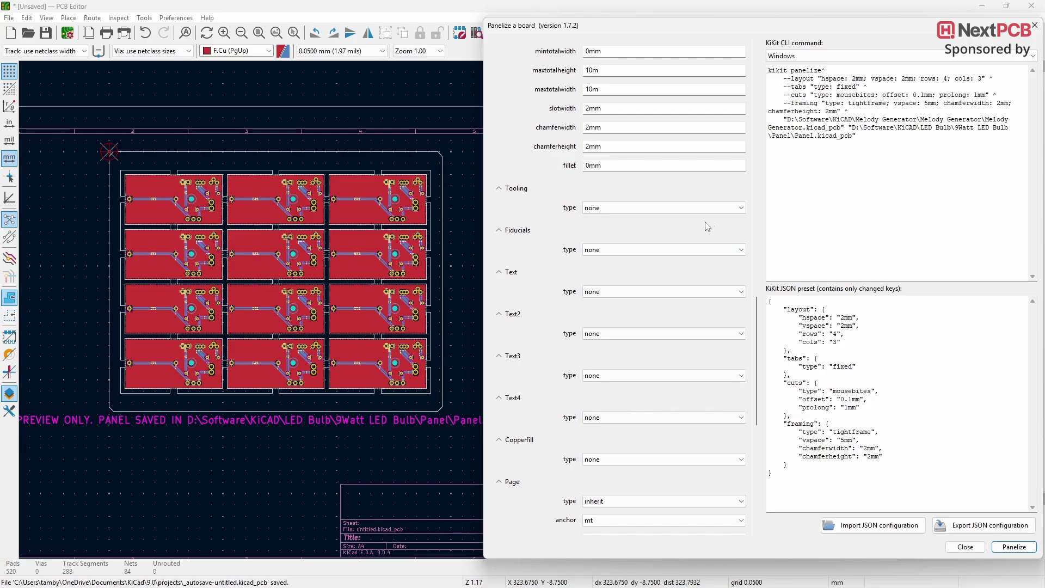
- Add 4hole tooling at 4mm horizontal and vertical offsets and regenerate the panel
click(742, 209)
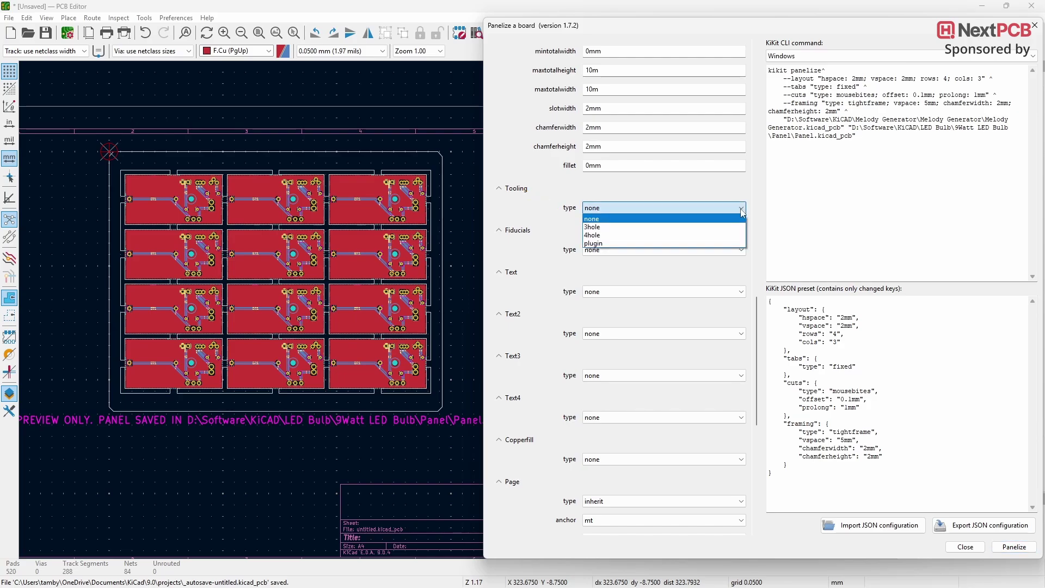
click(724, 236)
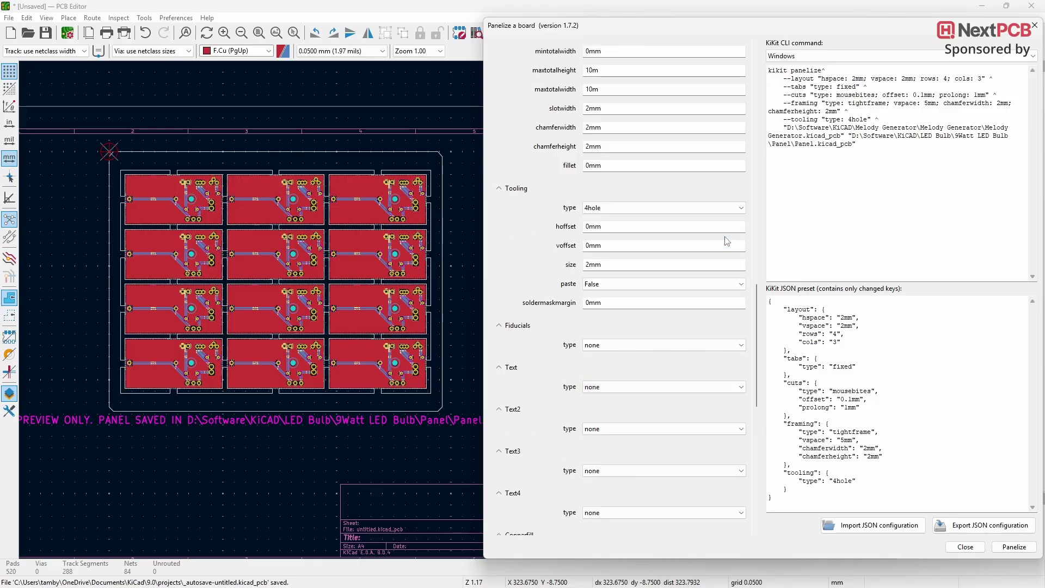
click(587, 226)
key(Delete)
text(2)
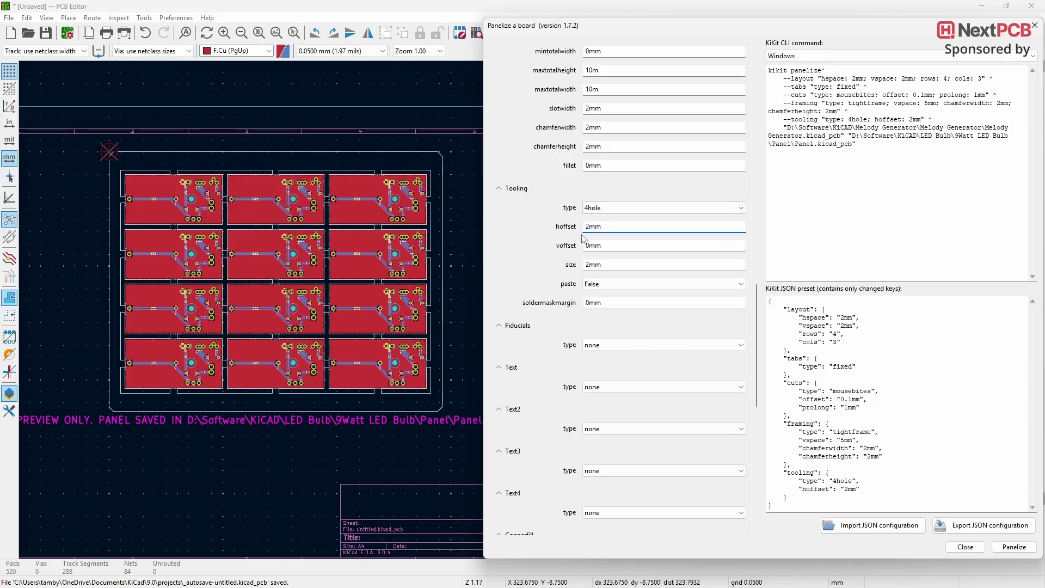
click(587, 245)
key(Delete)
text(2)
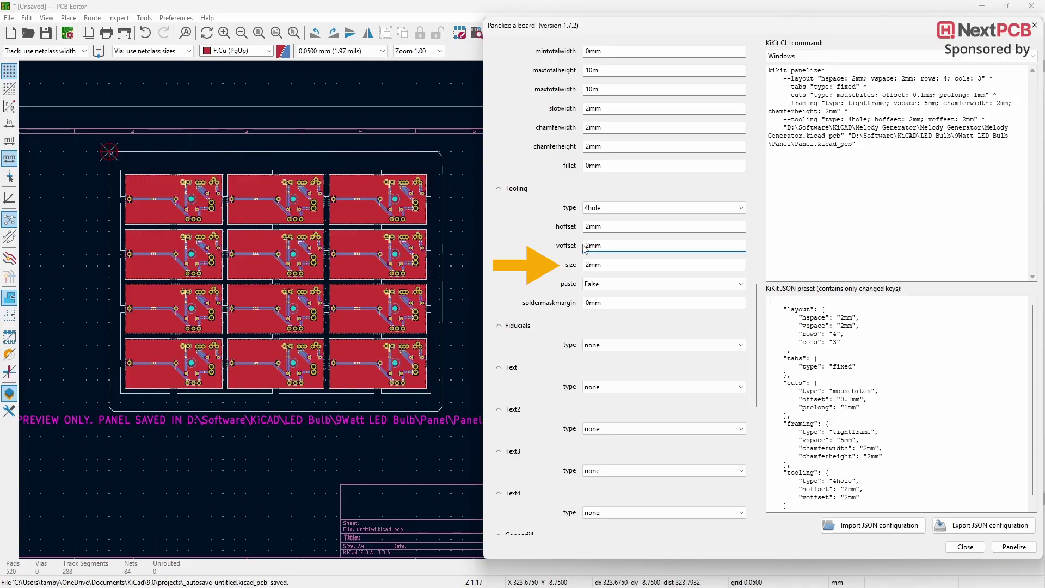
click(1011, 547)
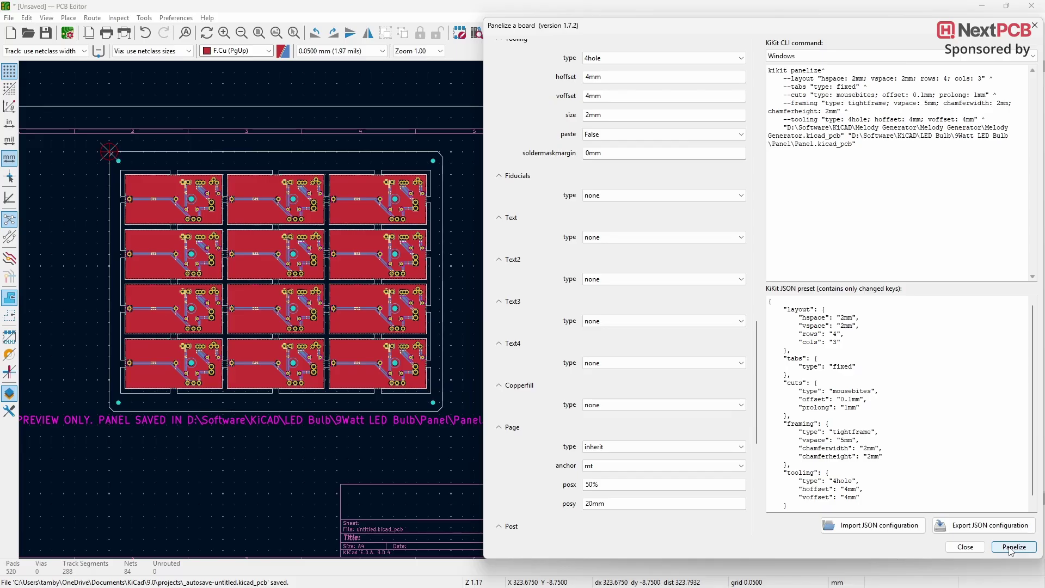
click(715, 197)
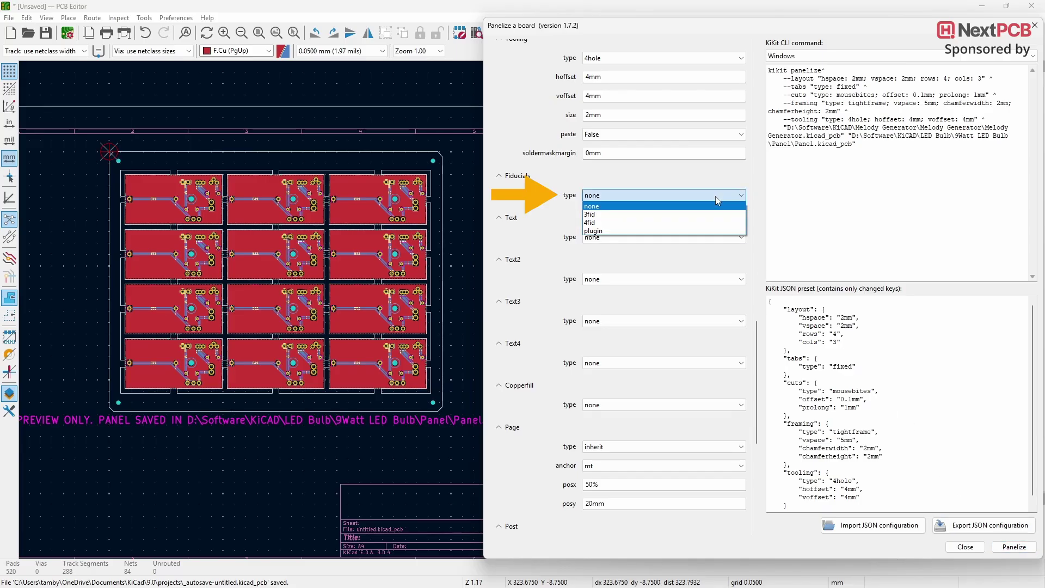
- Set fiducials to 4fid with hoffset 7mm and voffset 4mm, then regenerate
click(665, 223)
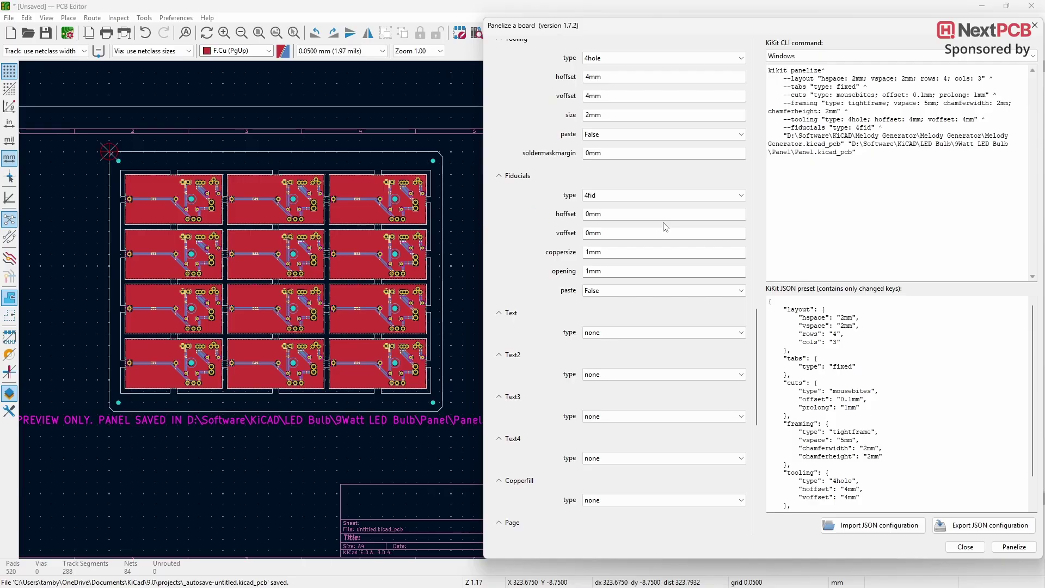
drag(591, 214, 585, 214)
text(7)
drag(589, 233, 583, 233)
text(4)
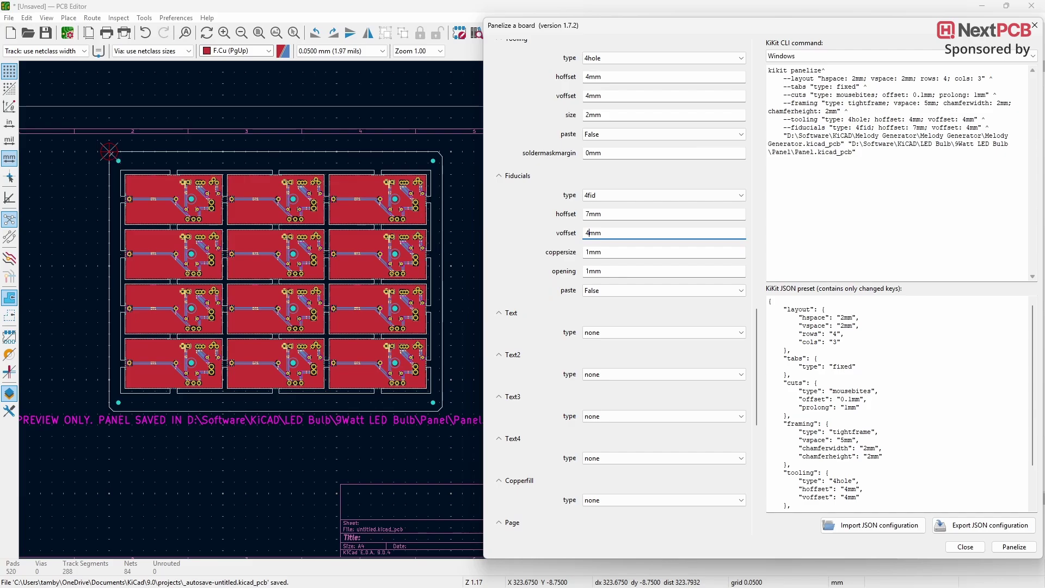
click(1009, 551)
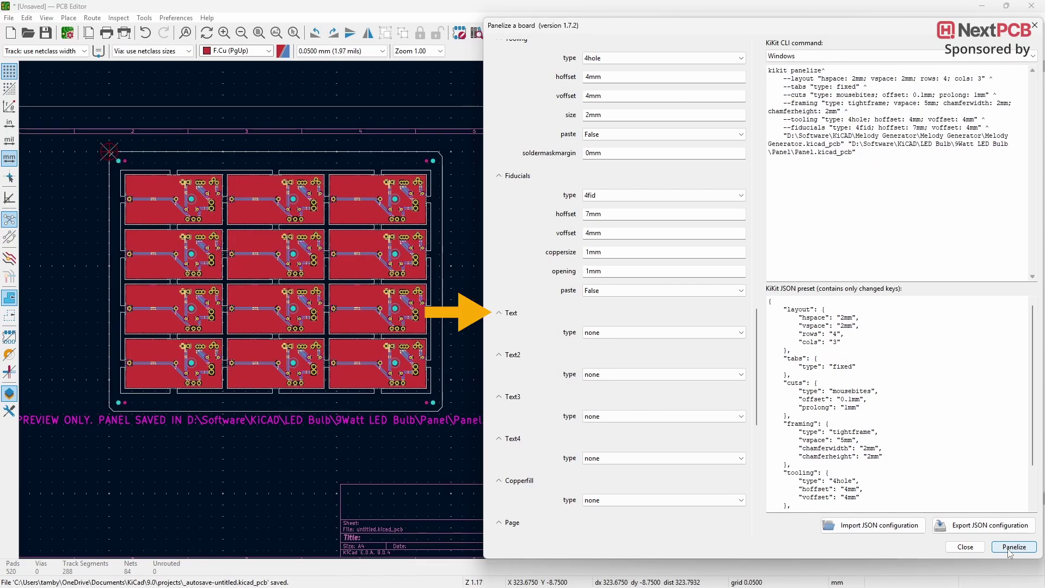
- Add simple panel text 'Custom Text here' at hoffset 10, voffset 4mm, and regenerate
click(736, 333)
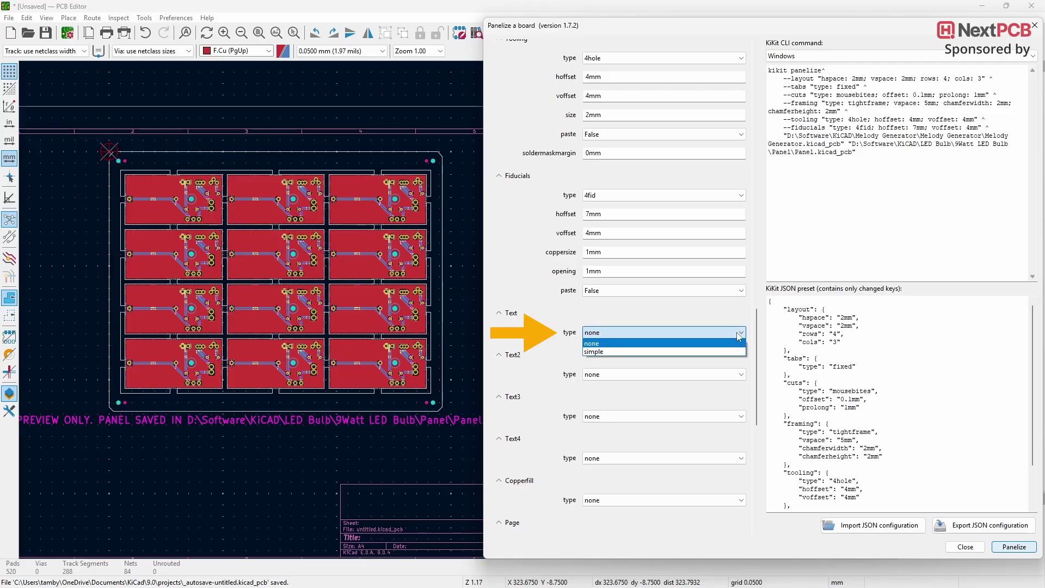
click(703, 352)
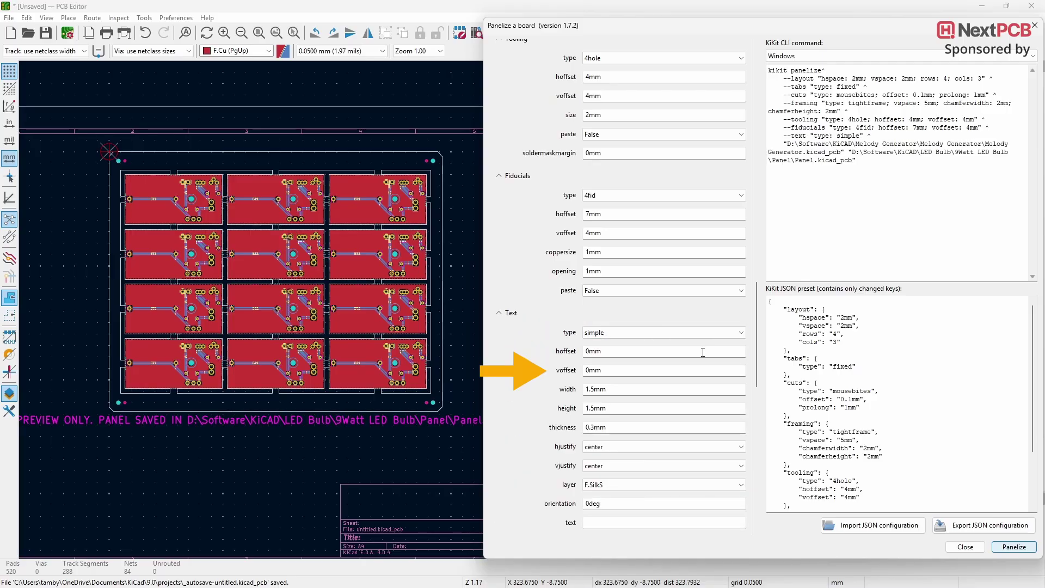
click(587, 350)
text(10)
click(589, 335)
key(BackSpace)
text(4)
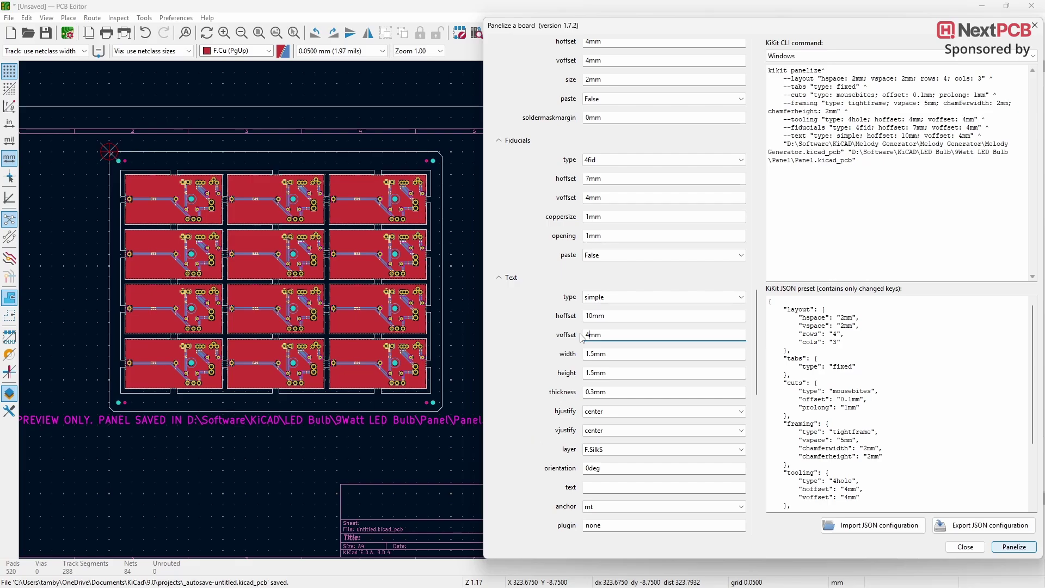
click(607, 488)
text(Custom Te)
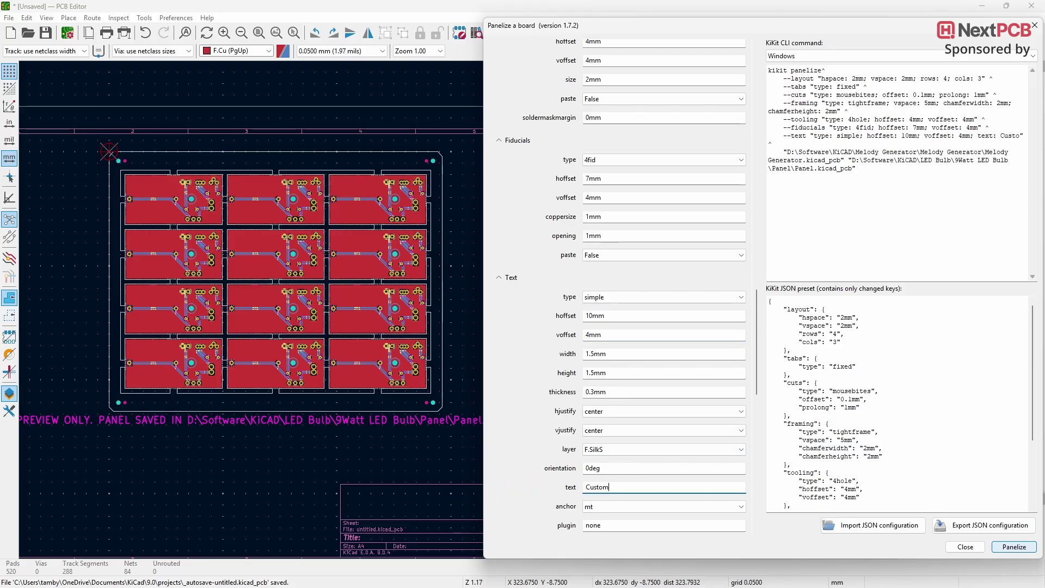
text(xt here)
click(1006, 552)
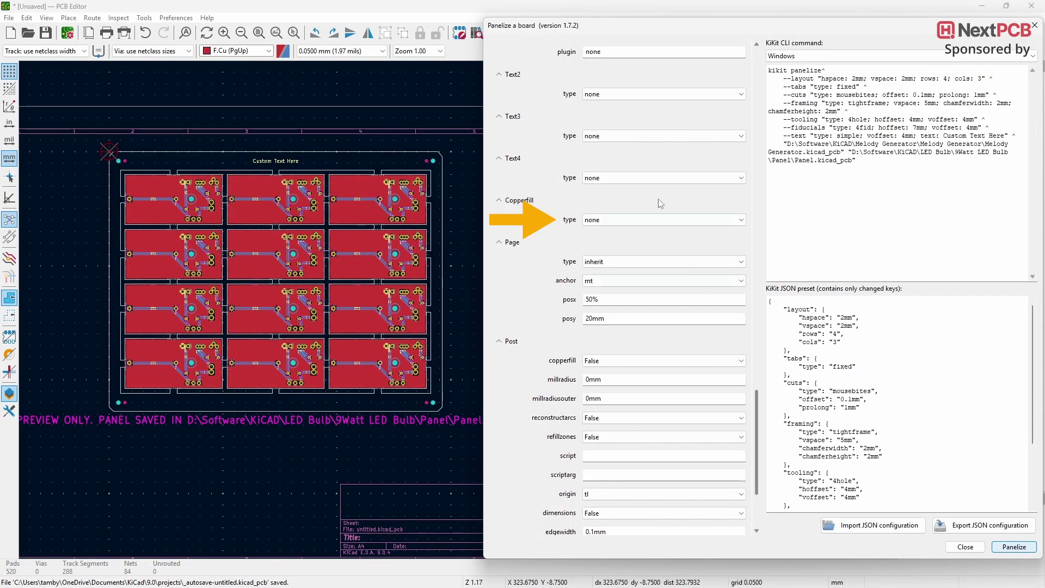
- Preview solid, hatched and hex copper fill styles on the panel frame
click(667, 219)
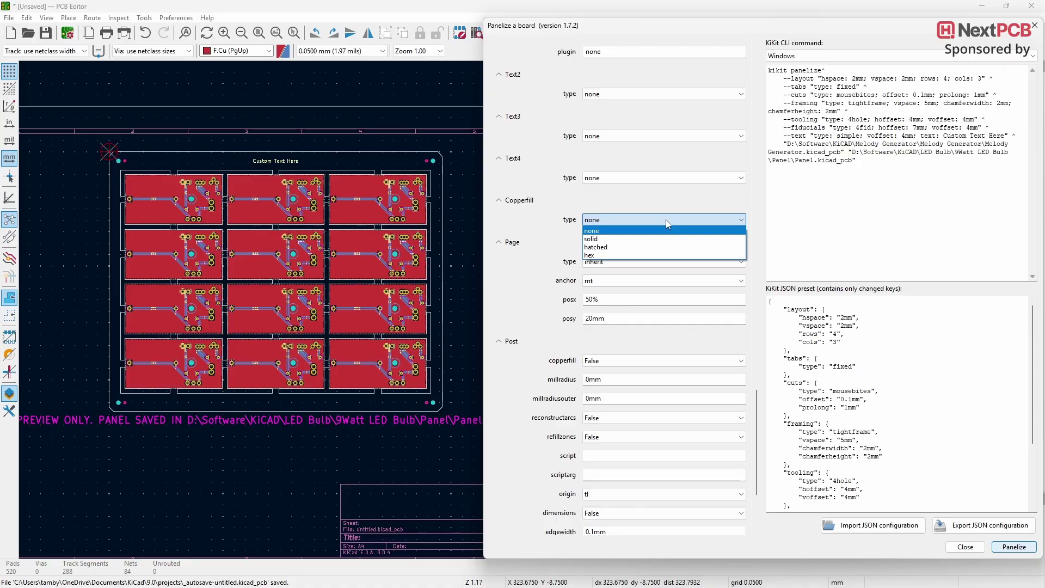
click(609, 239)
click(998, 547)
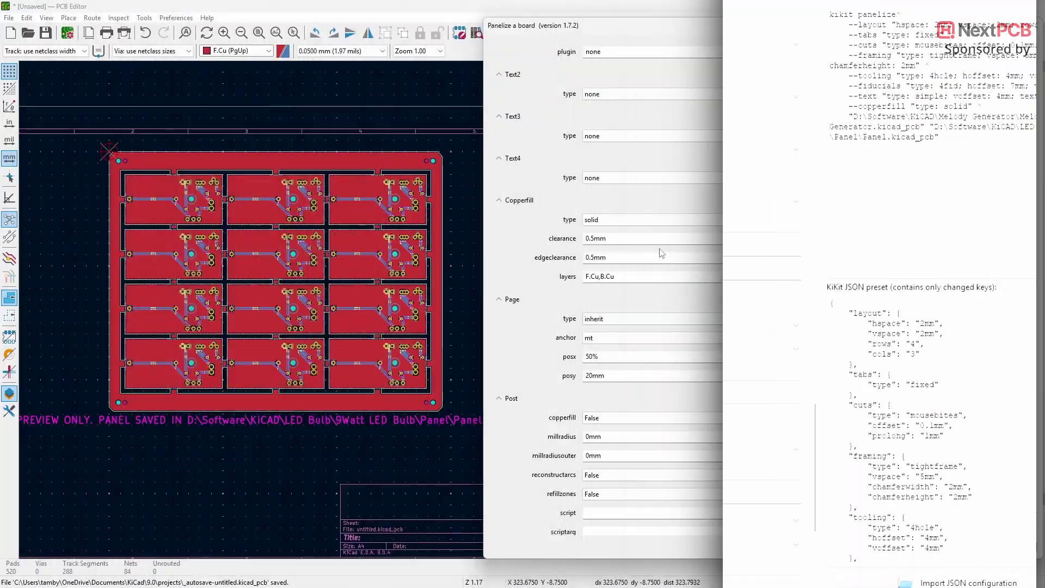
click(680, 221)
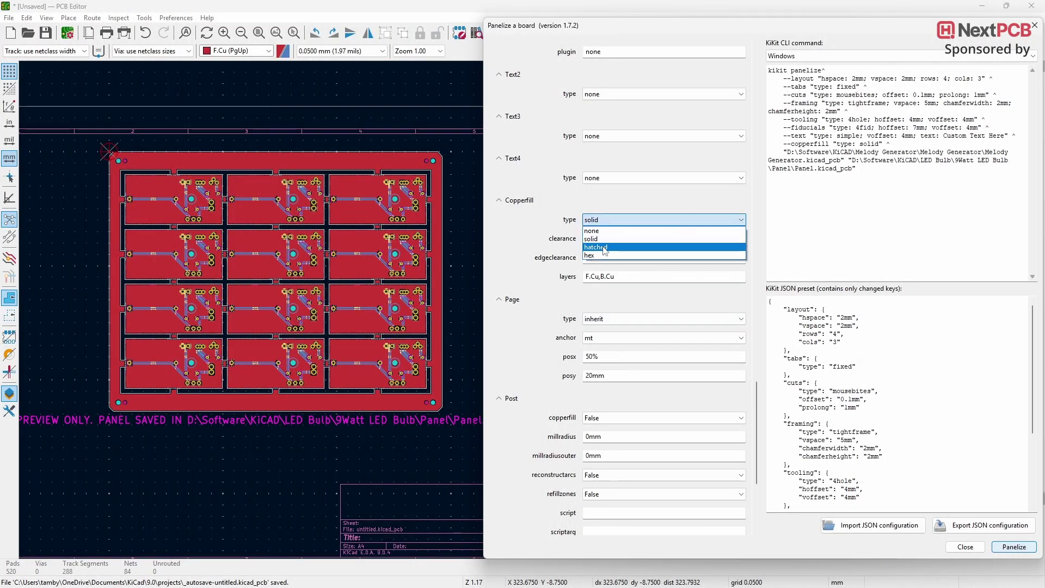
click(604, 248)
click(1014, 547)
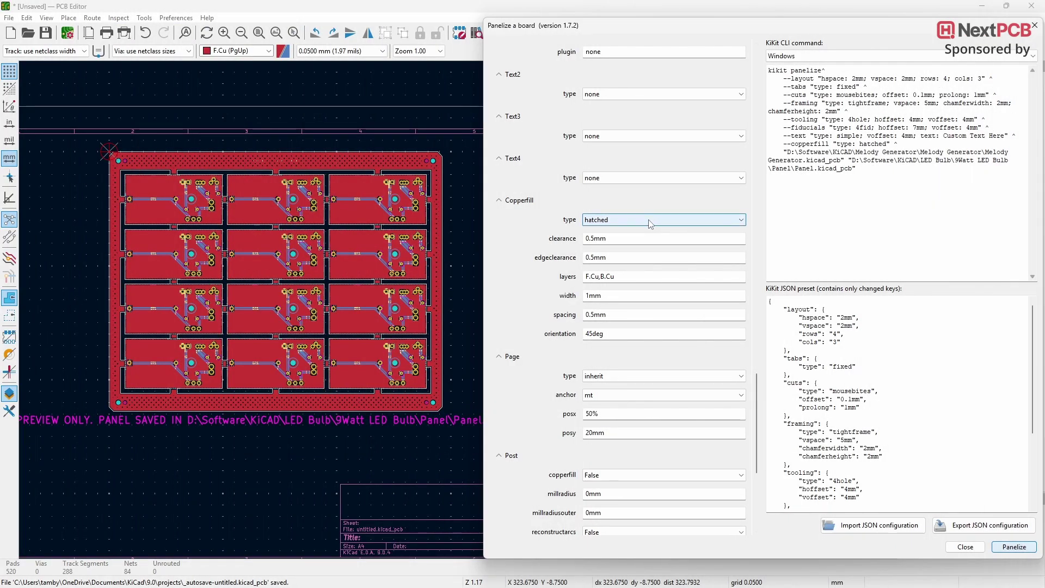
click(649, 220)
click(625, 256)
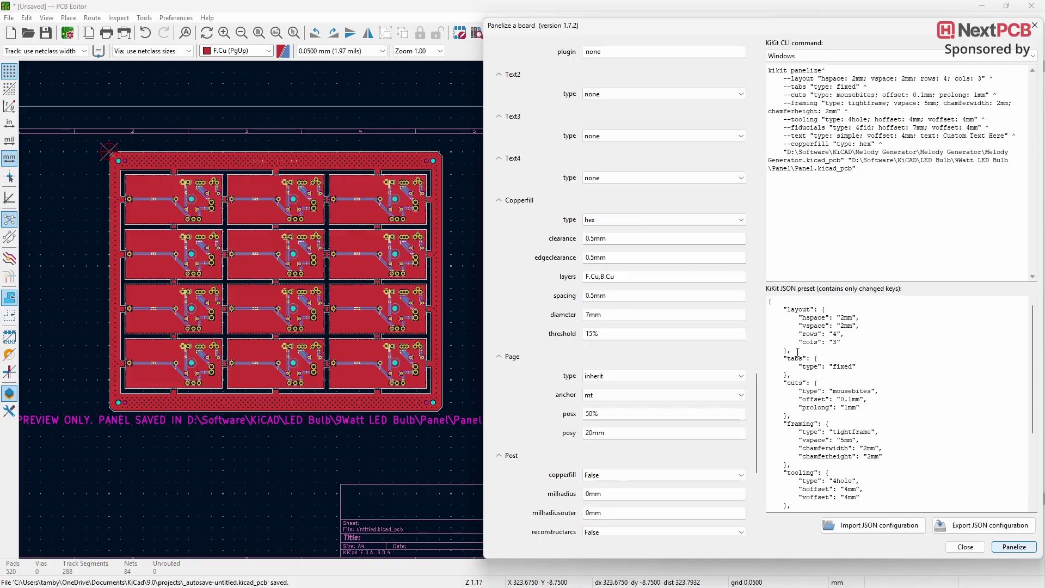
click(1010, 548)
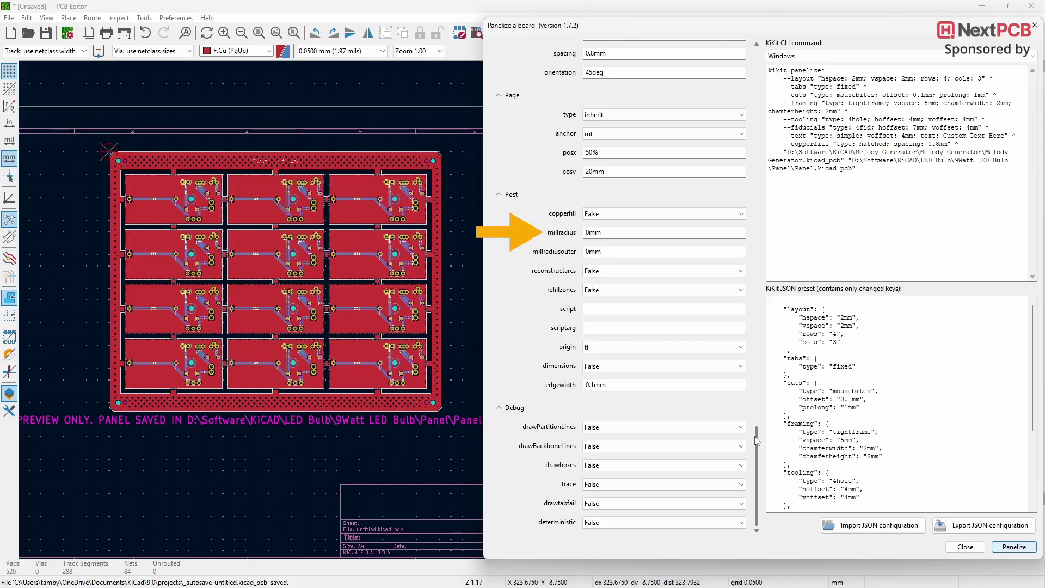
- Set the post-processing mill radius to 1mm and regenerate the panel
click(590, 233)
key(BackSpace)
text(1)
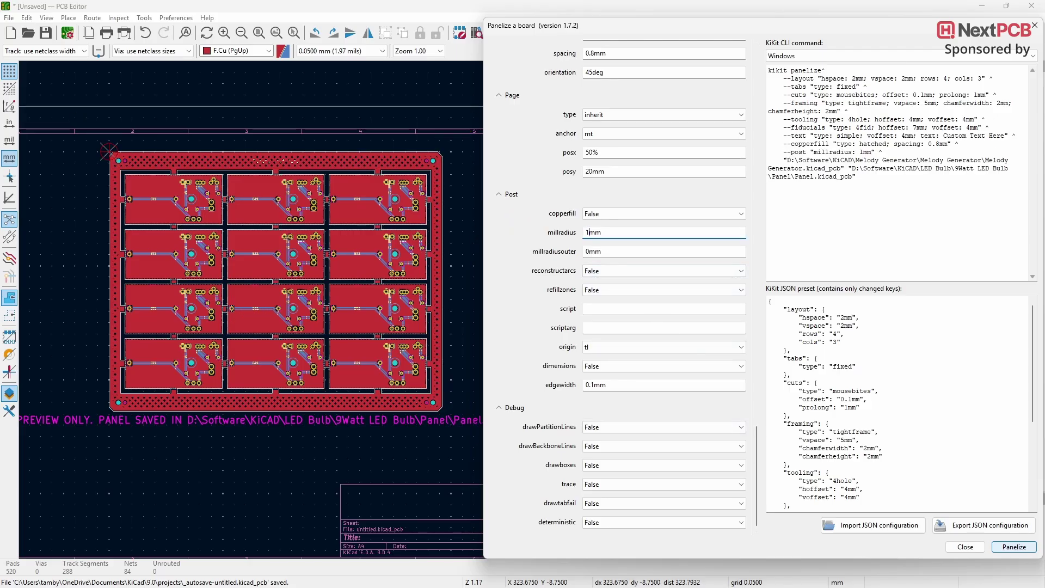
click(1015, 547)
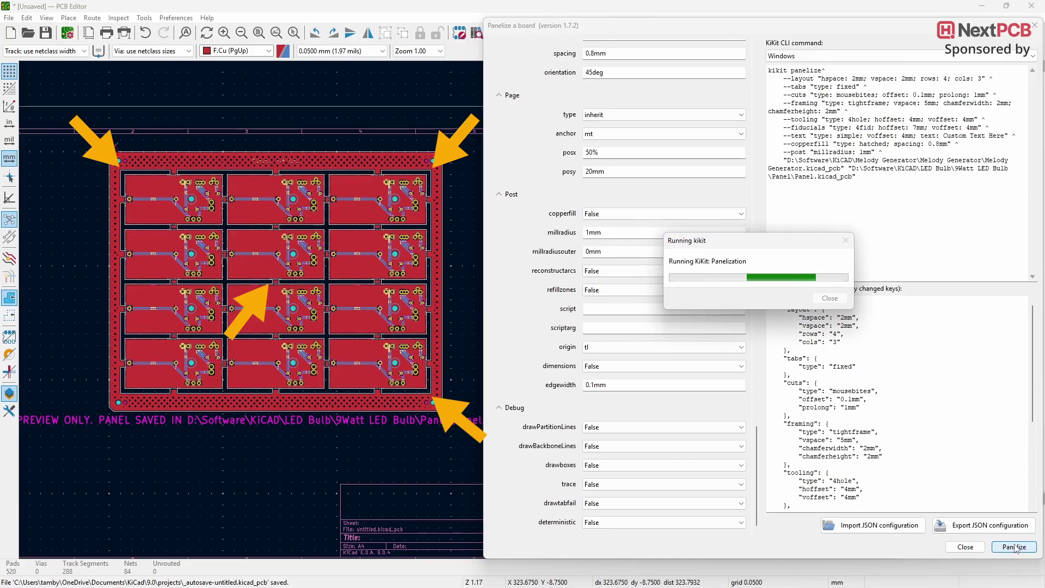